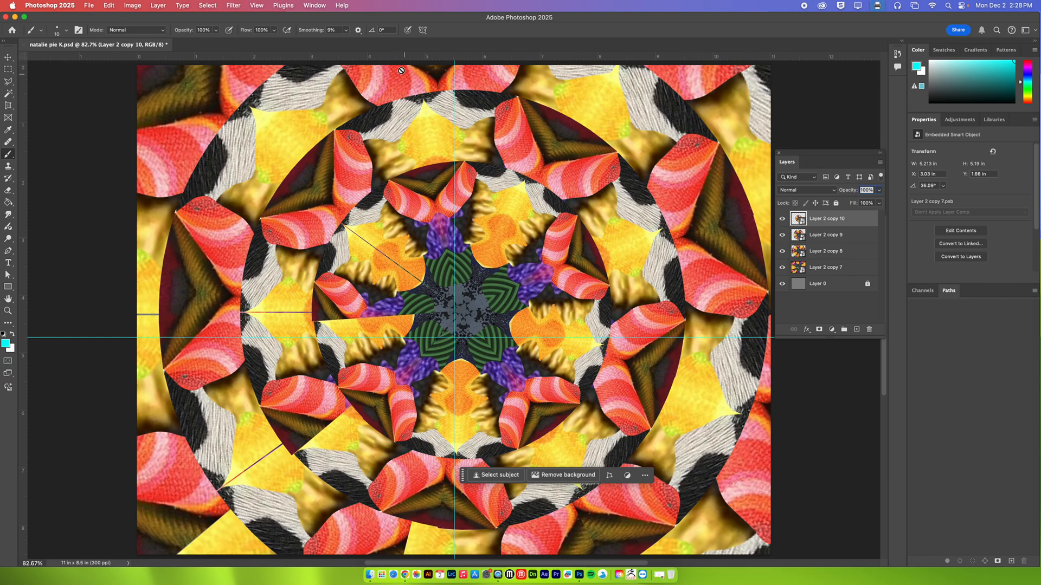
Create a video timeline for the document and enlarge the timeline area to show every layer track
click(312, 4)
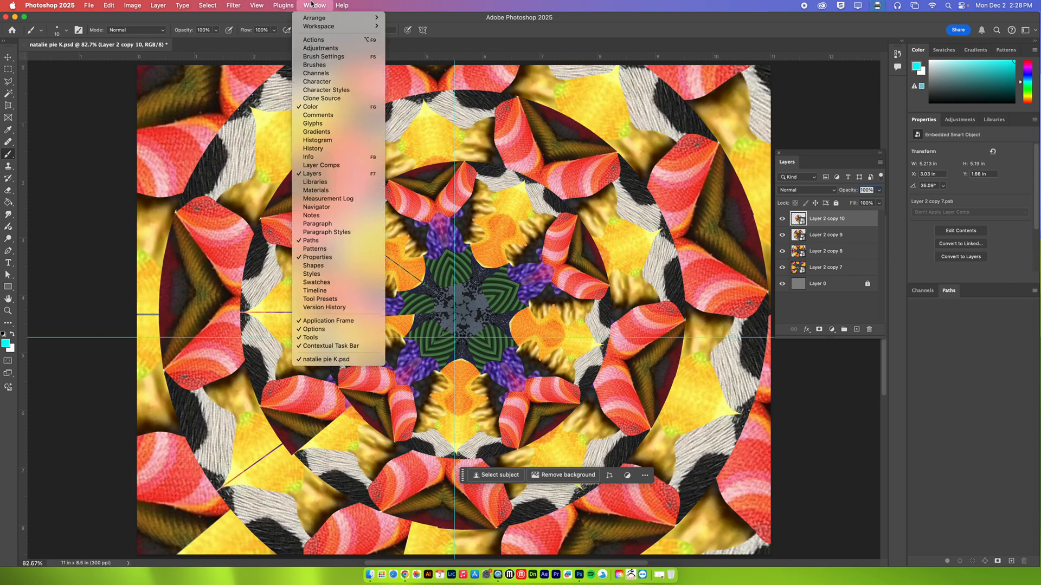
click(332, 292)
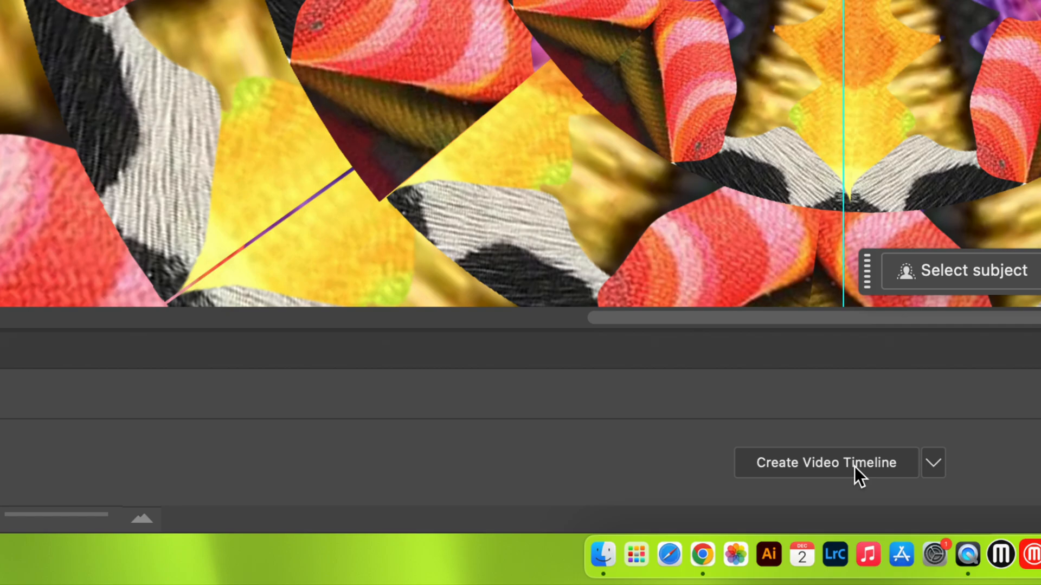
click(855, 467)
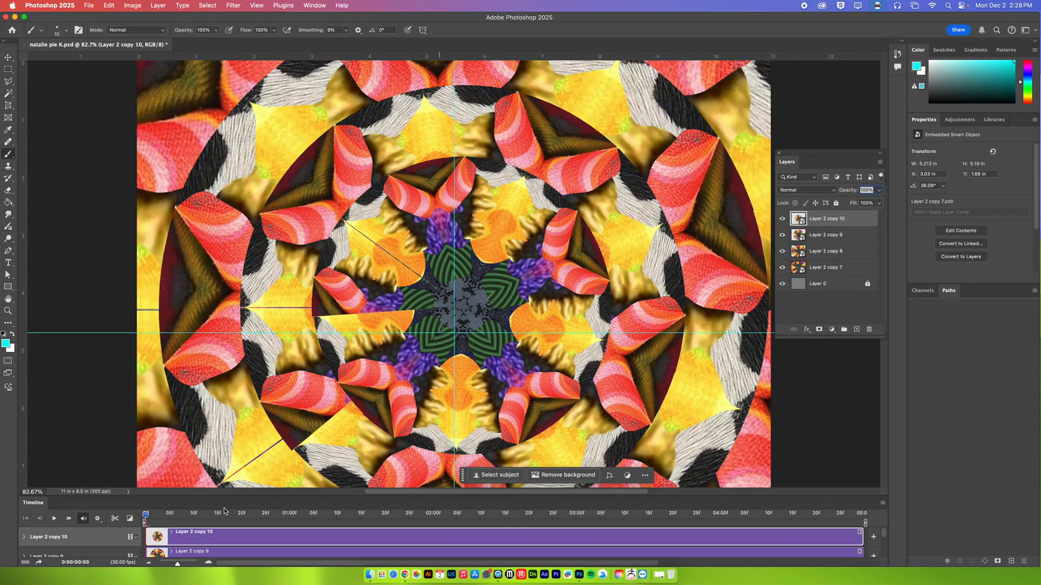
drag(221, 495, 223, 380)
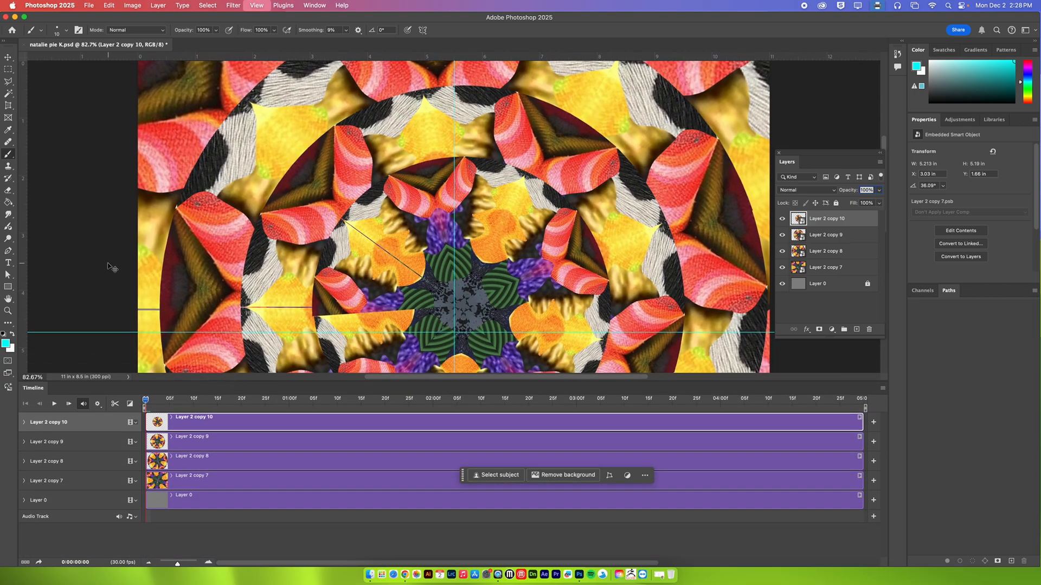
Hide Layer 2 copy 8, Layer 2 copy 9 and Layer 2 copy 10
scroll(110, 266, down, 6)
drag(410, 263, 392, 241)
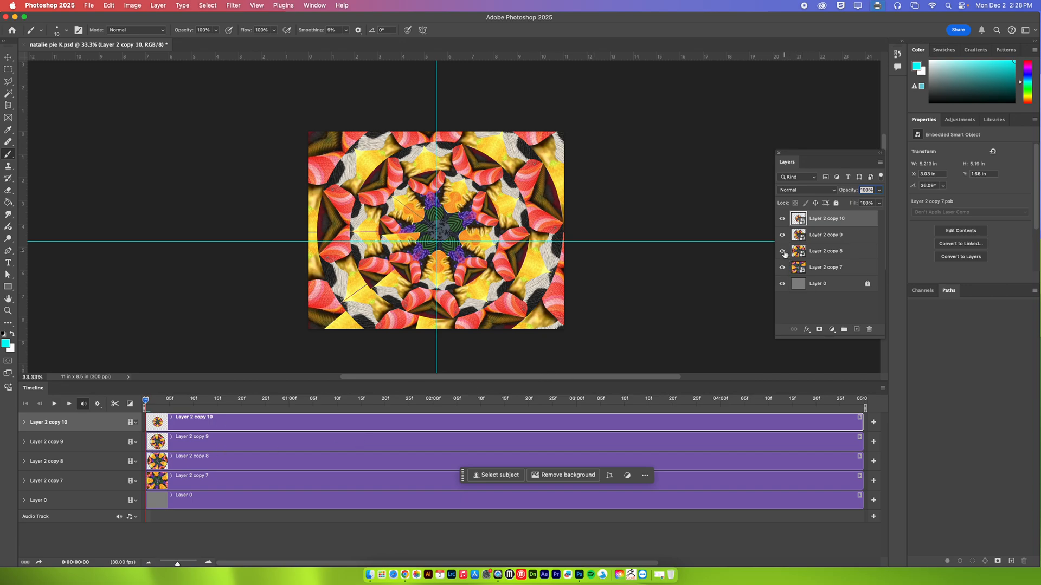
drag(783, 253, 784, 225)
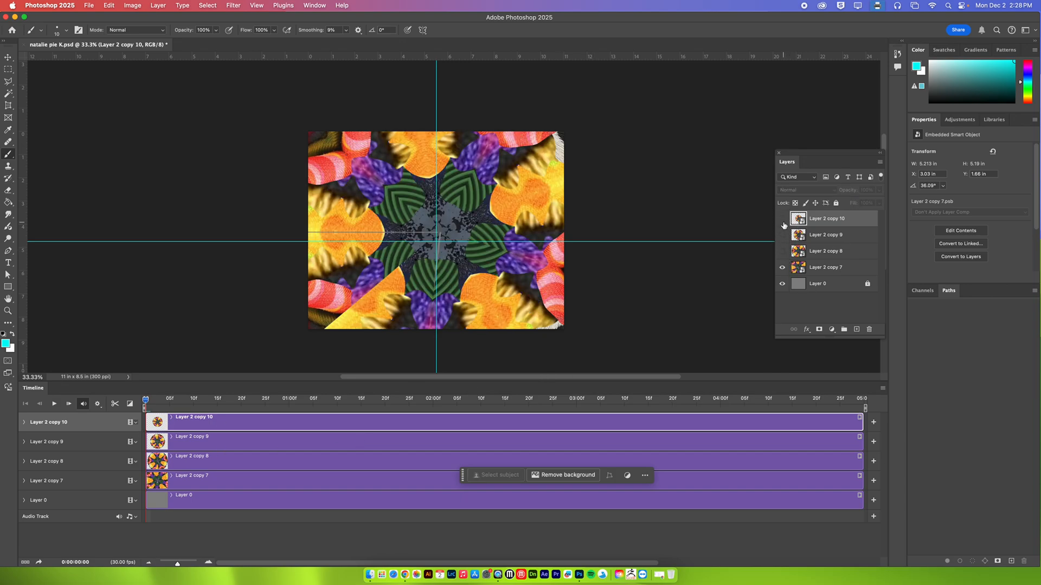
Enable Transform and Opacity keyframing for Layer 2 copy 7 at the start of the timeline
click(837, 268)
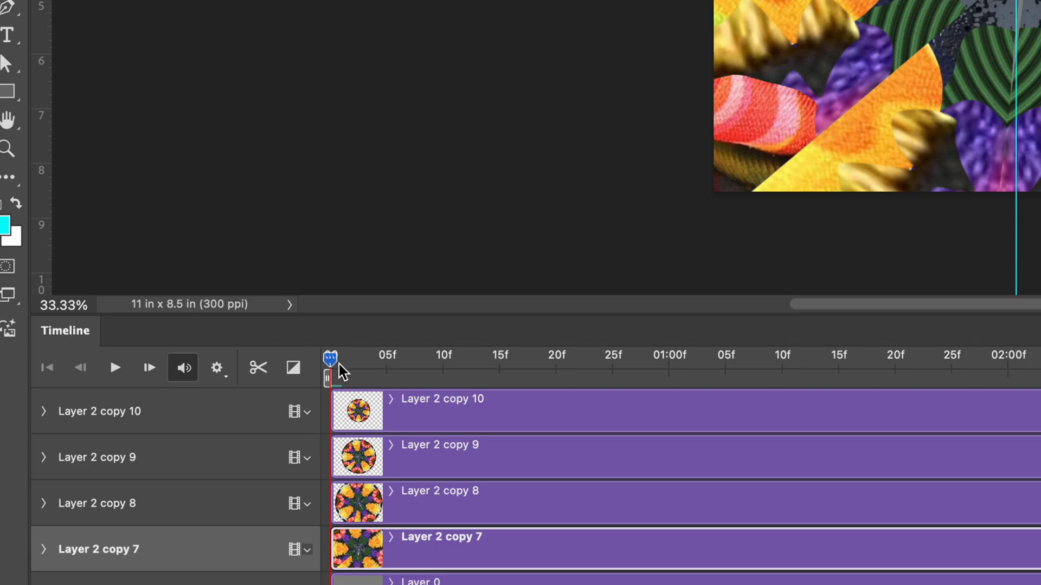
drag(340, 371, 304, 363)
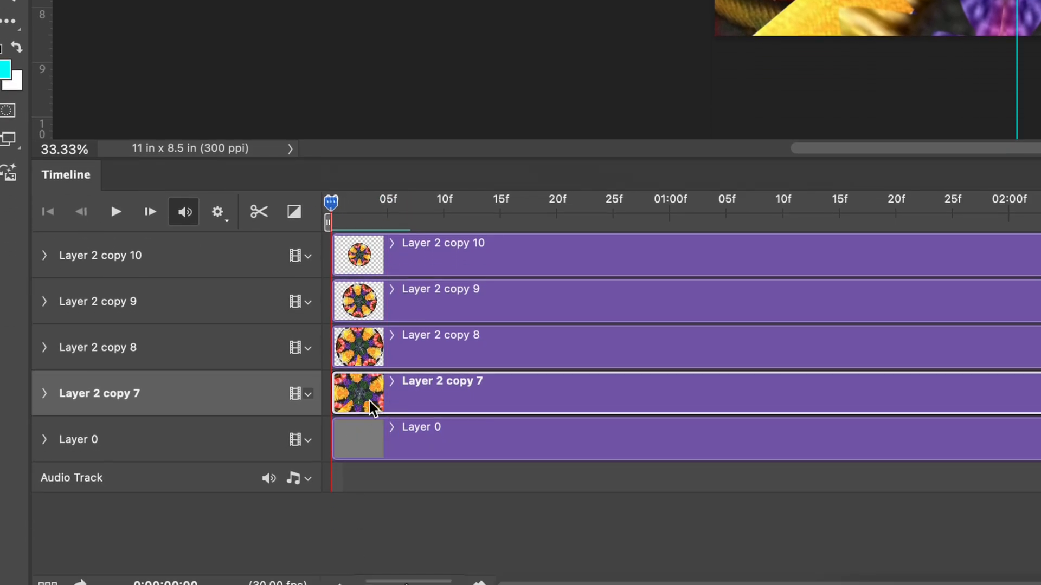
click(45, 394)
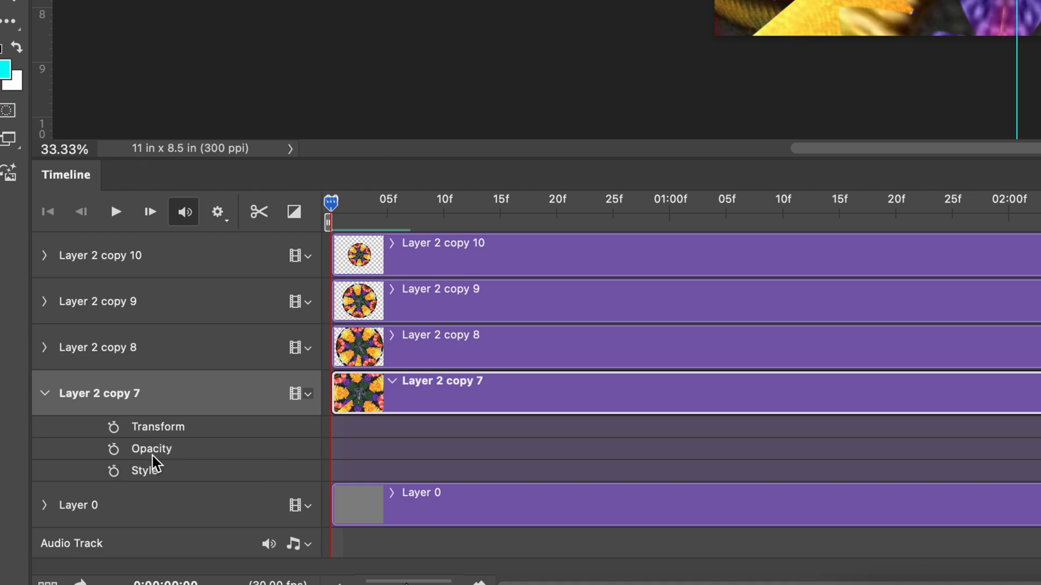
click(113, 428)
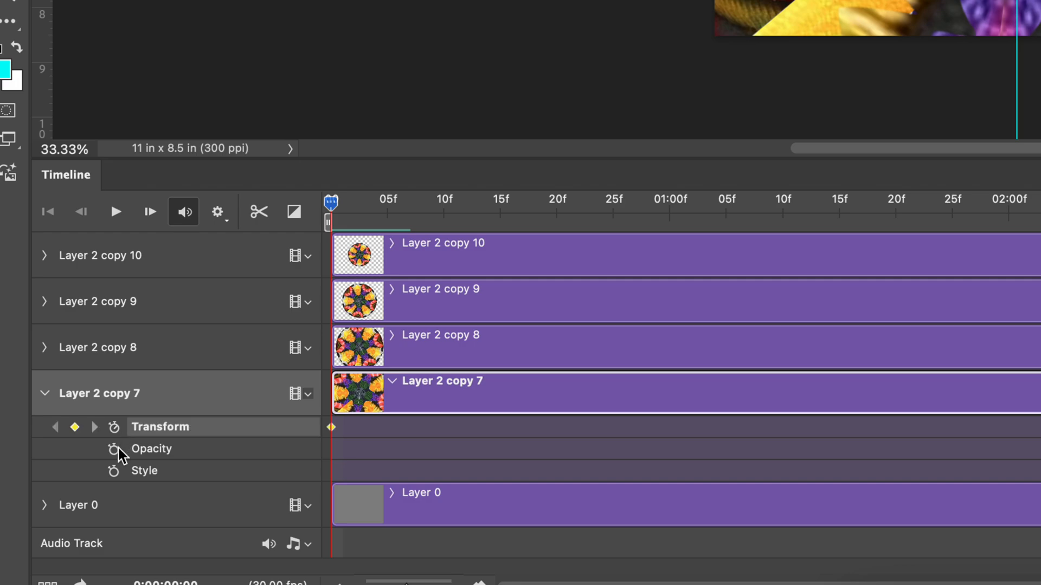
click(114, 449)
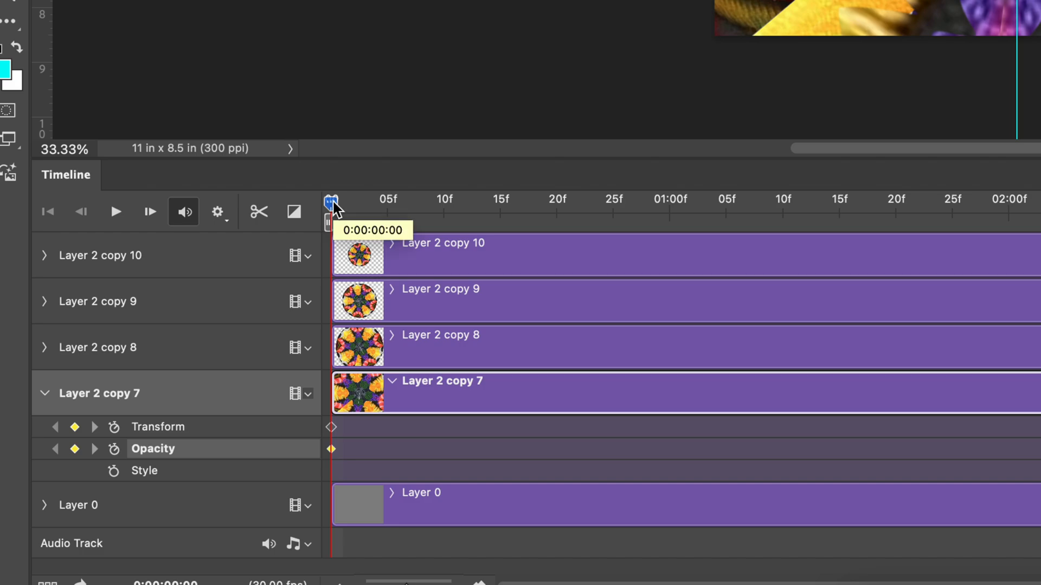
At 0:00:04:28, free-transform Layer 2 copy 7 to a rotation of about 131° and a scale of about 322%
drag(333, 206, 625, 220)
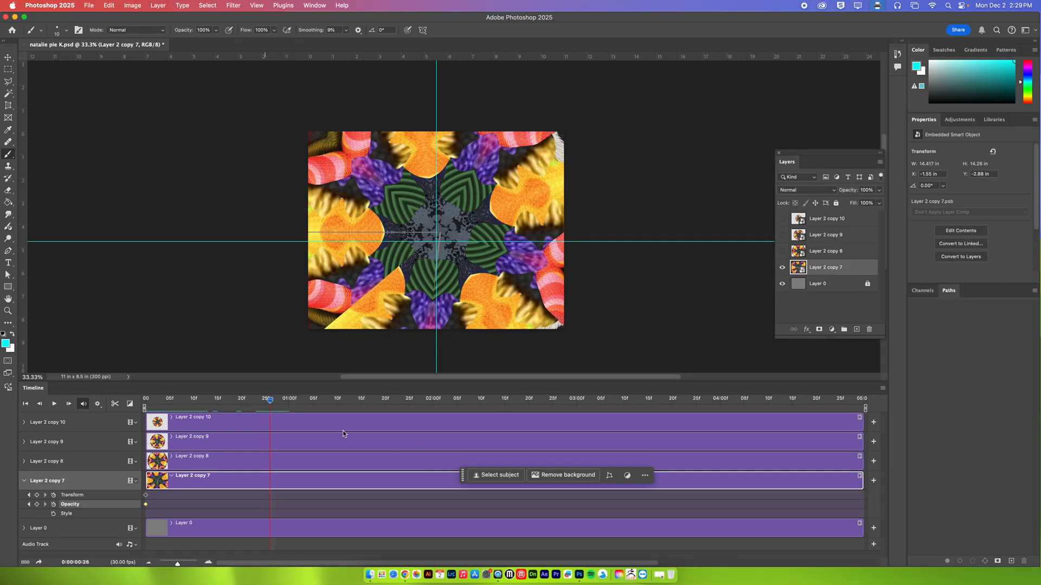
drag(272, 401, 857, 400)
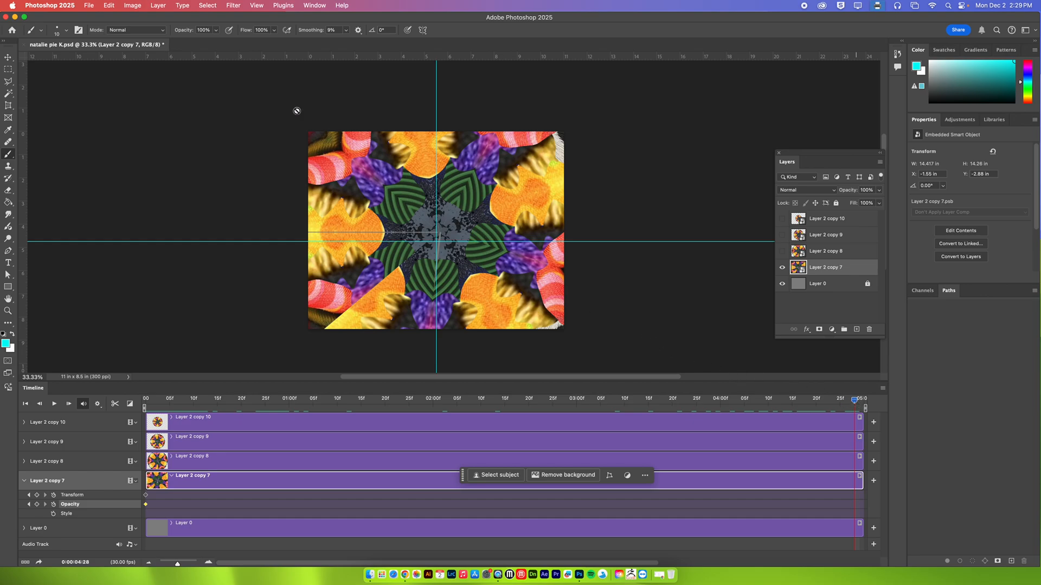
click(110, 5)
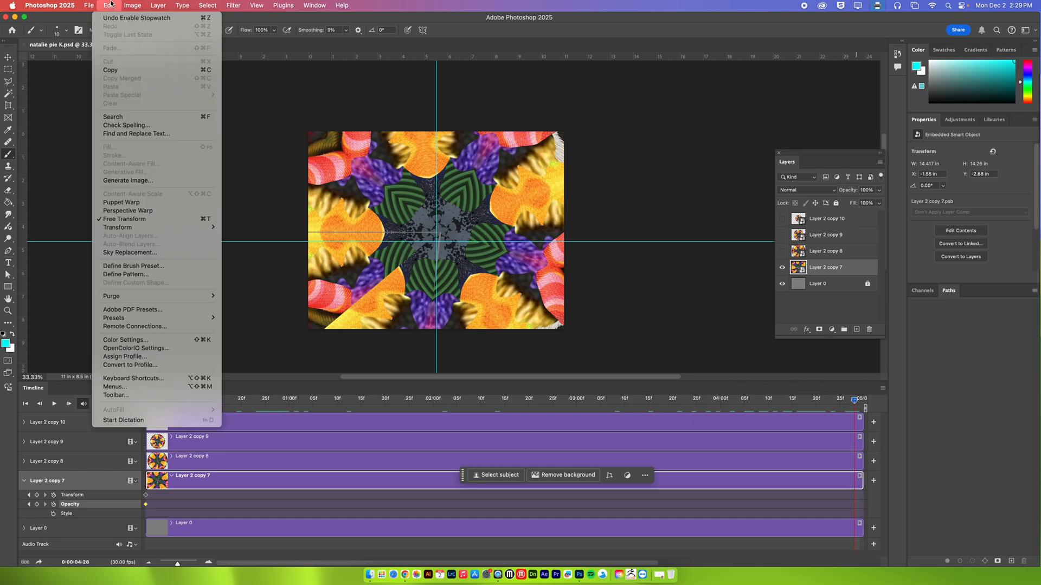
click(166, 219)
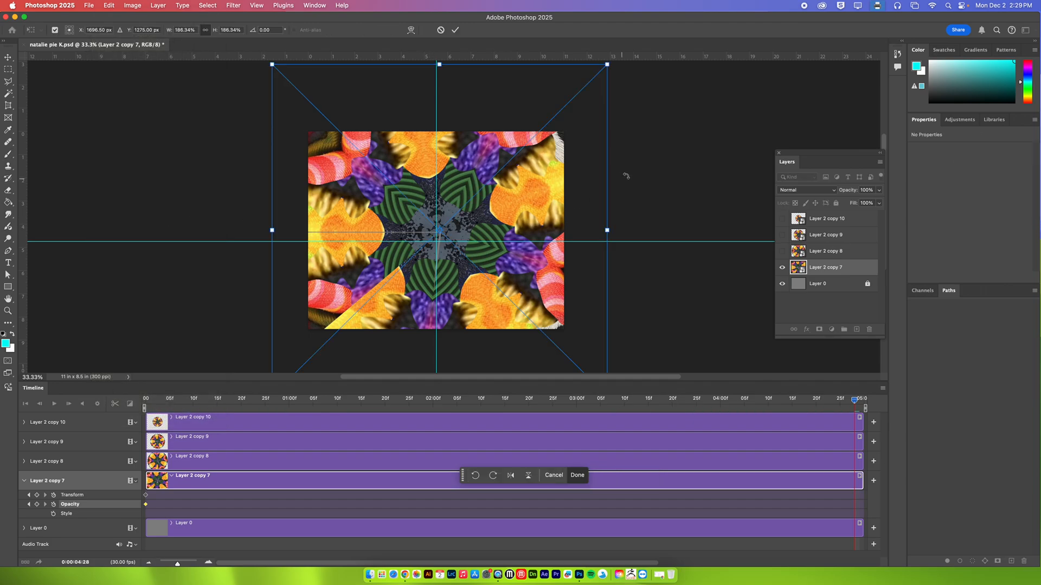
drag(635, 103, 425, 328)
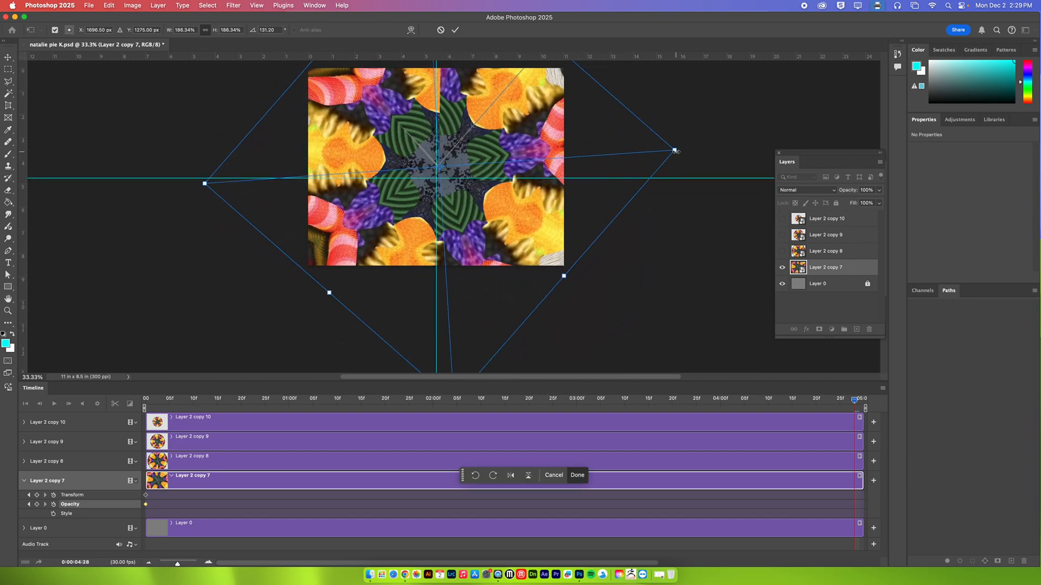
drag(677, 150, 844, 138)
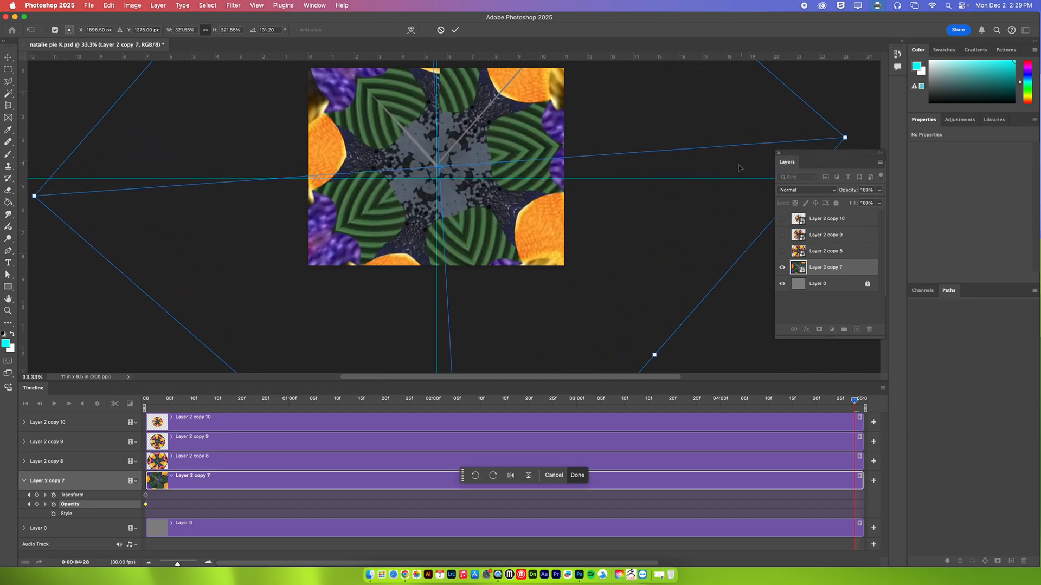
Lower the opacity of Layer 2 copy 7 to about 48% and commit the transform
click(879, 191)
drag(878, 202, 857, 203)
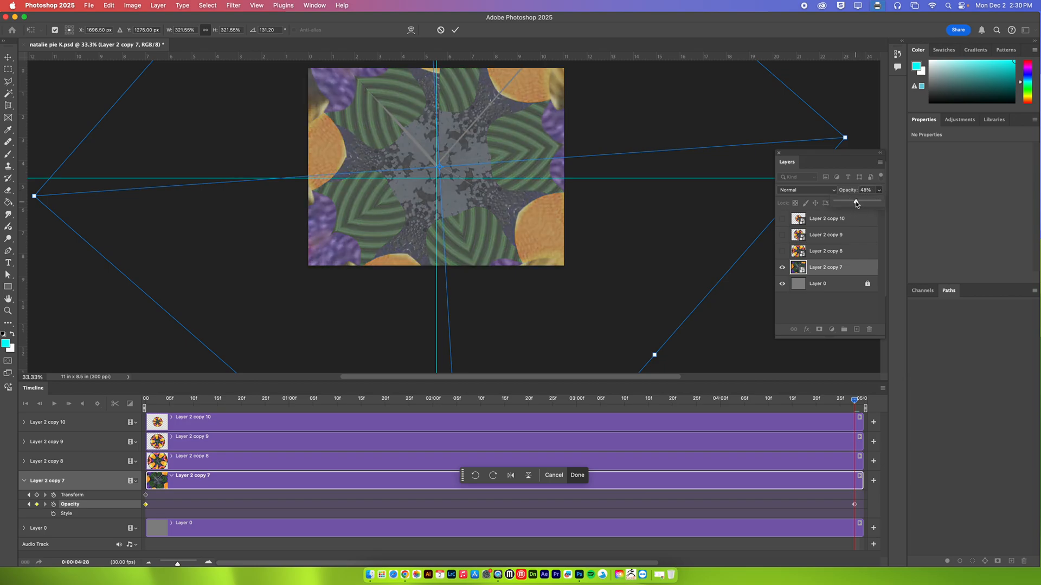
click(455, 29)
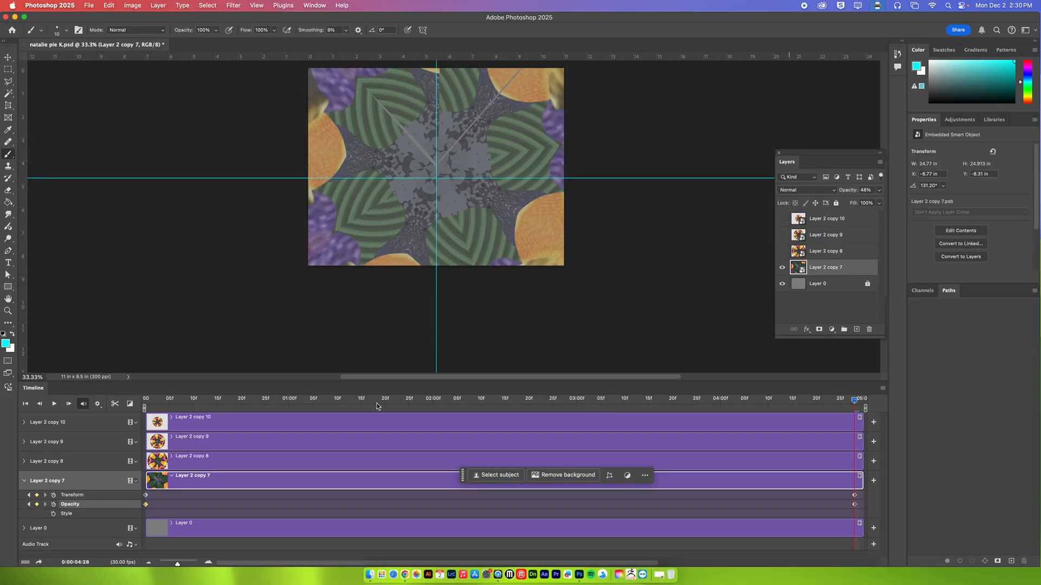
Preview the Layer 2 copy 7 animation from the first frame, and stop playback
click(337, 404)
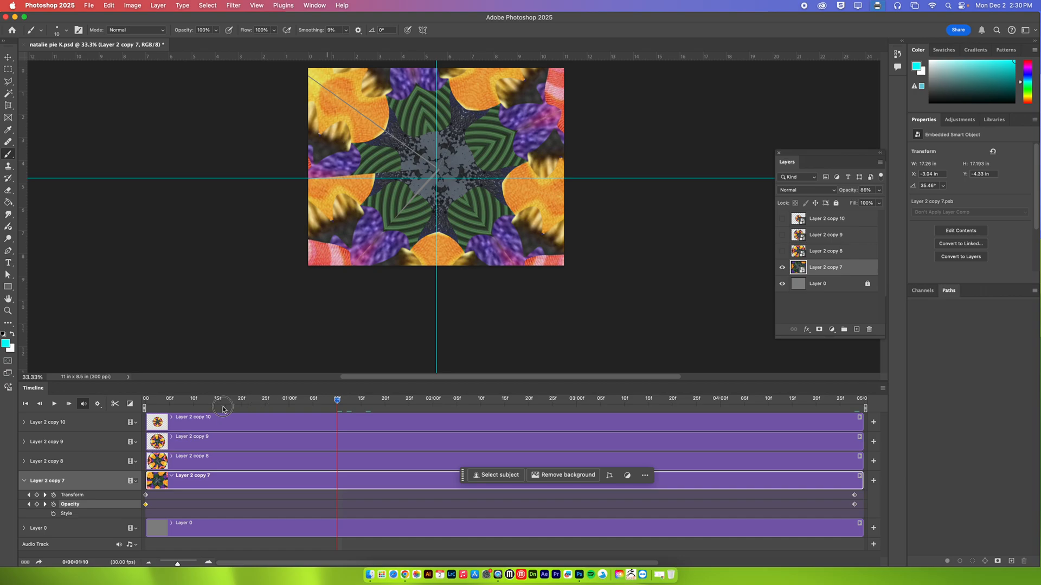
click(146, 400)
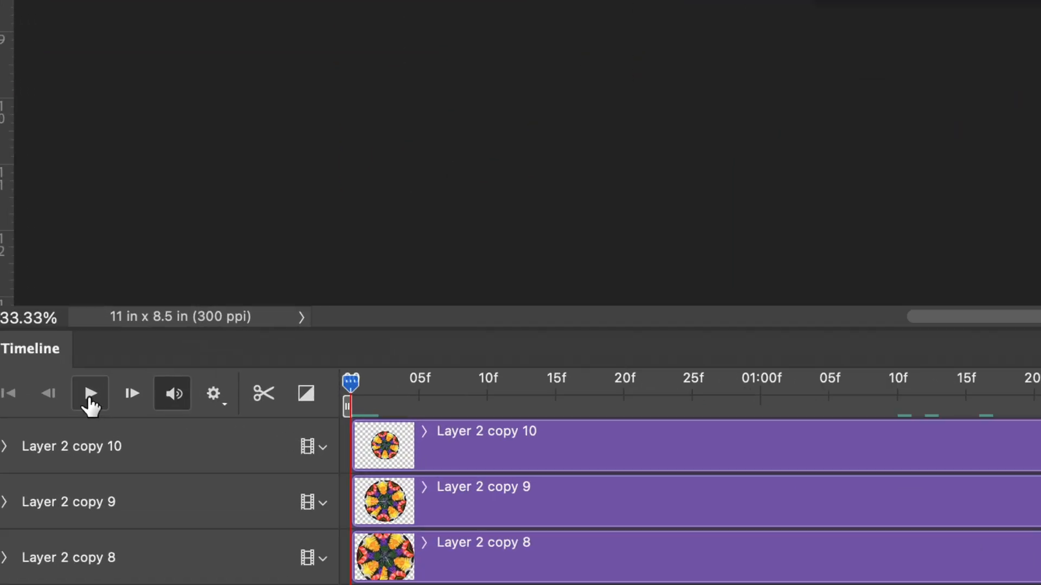
click(90, 396)
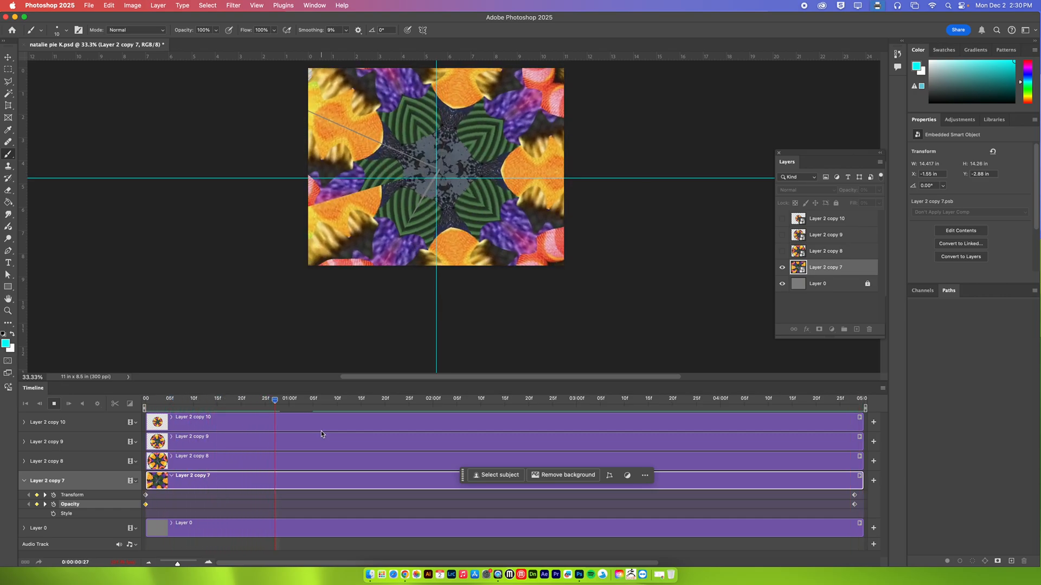
click(55, 404)
Show Layer 2 copy 8 and enable its Transform and Opacity keyframing at the start of the timeline
click(783, 253)
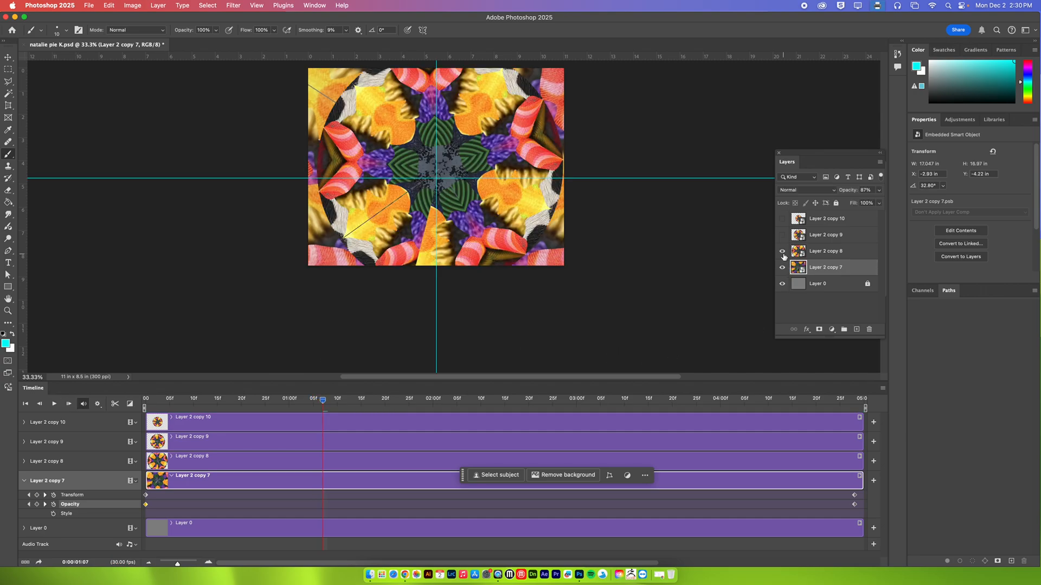
click(833, 254)
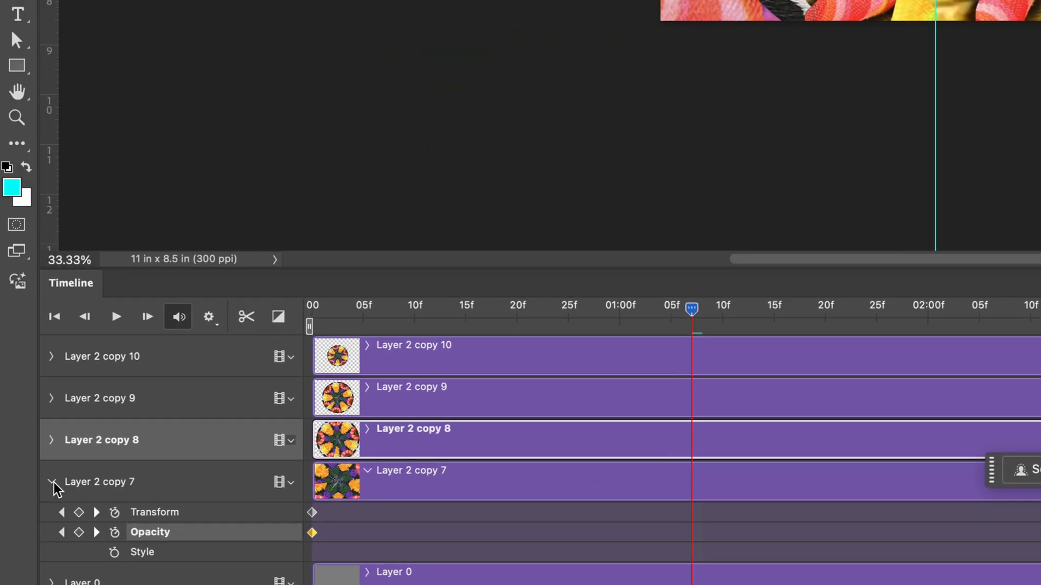
click(52, 483)
click(53, 441)
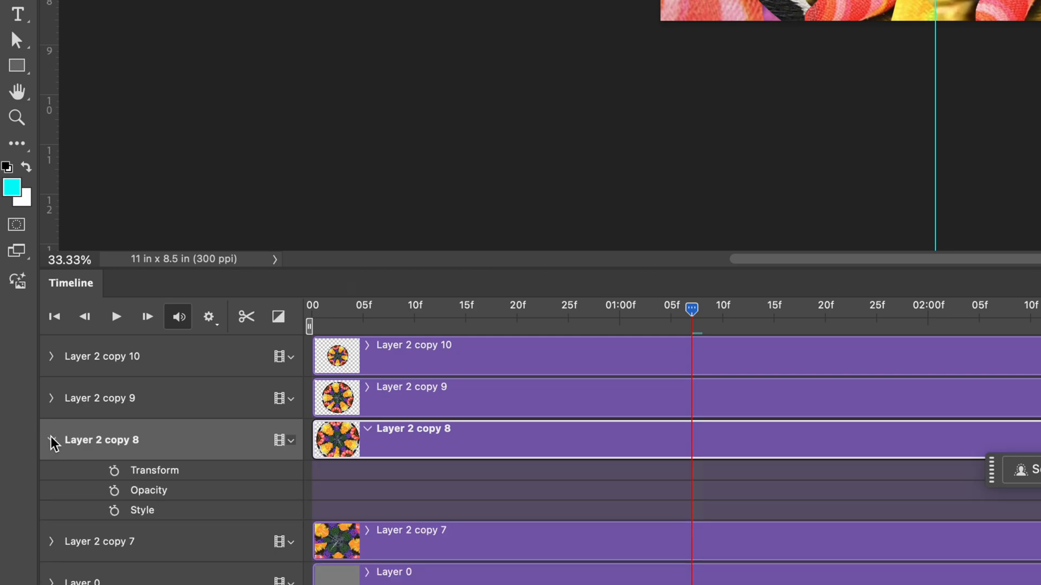
click(559, 317)
drag(401, 311, 282, 310)
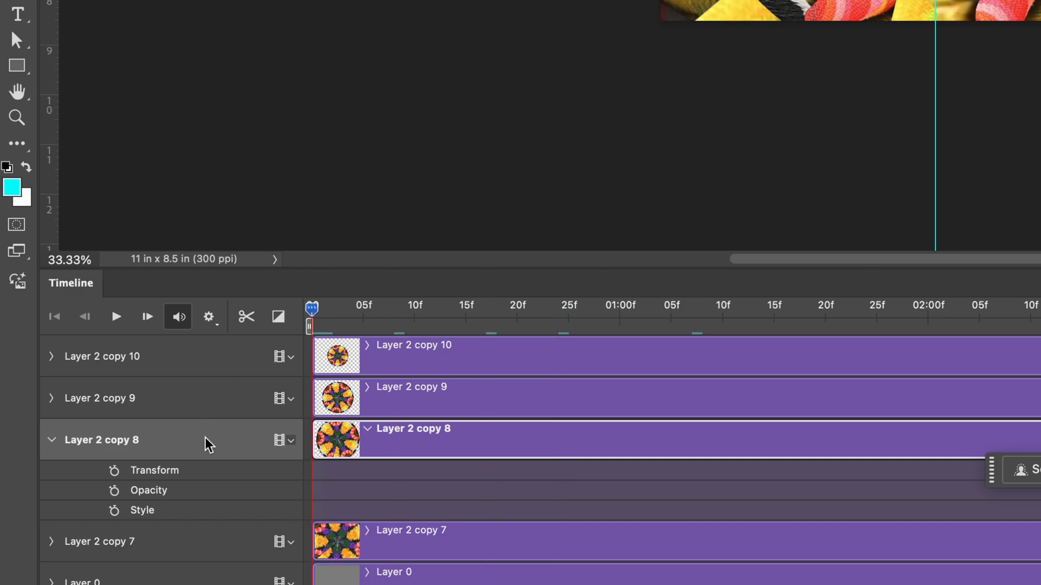
click(115, 471)
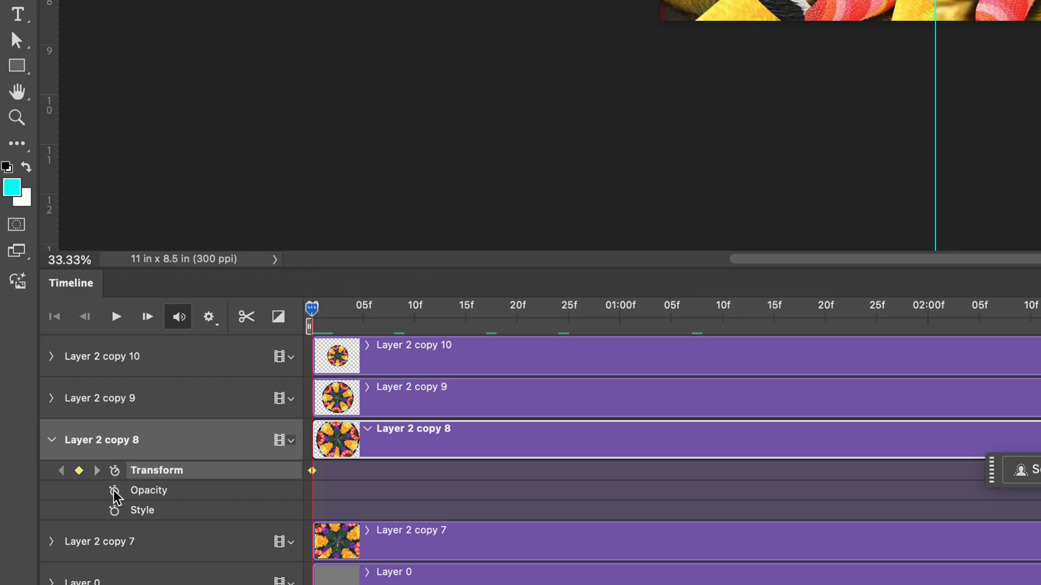
click(114, 491)
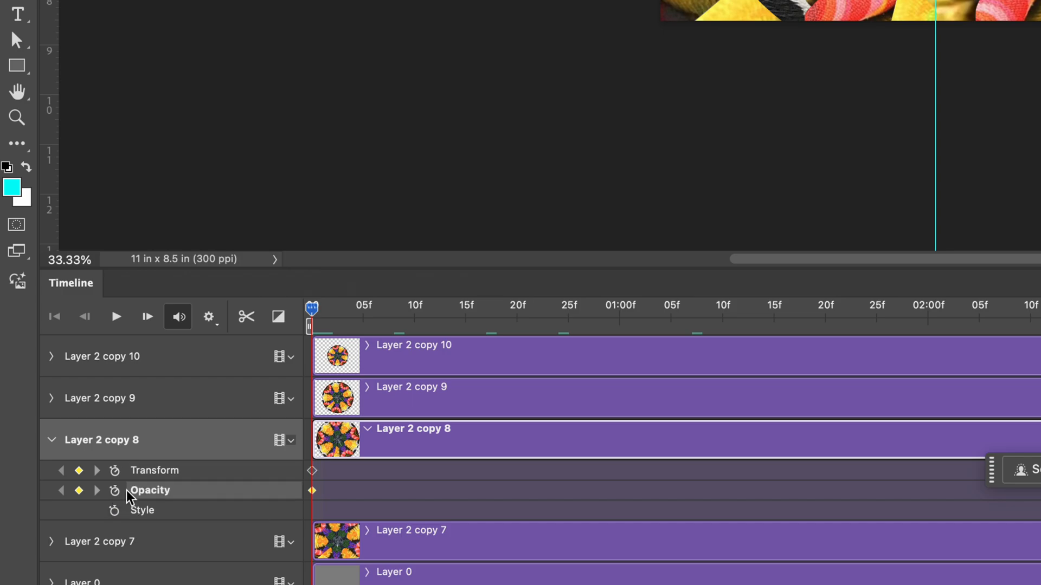
At 0:00:01:20, free-transform Layer 2 copy 8 to a scale of about 66% and a rotation of about -171°
click(621, 310)
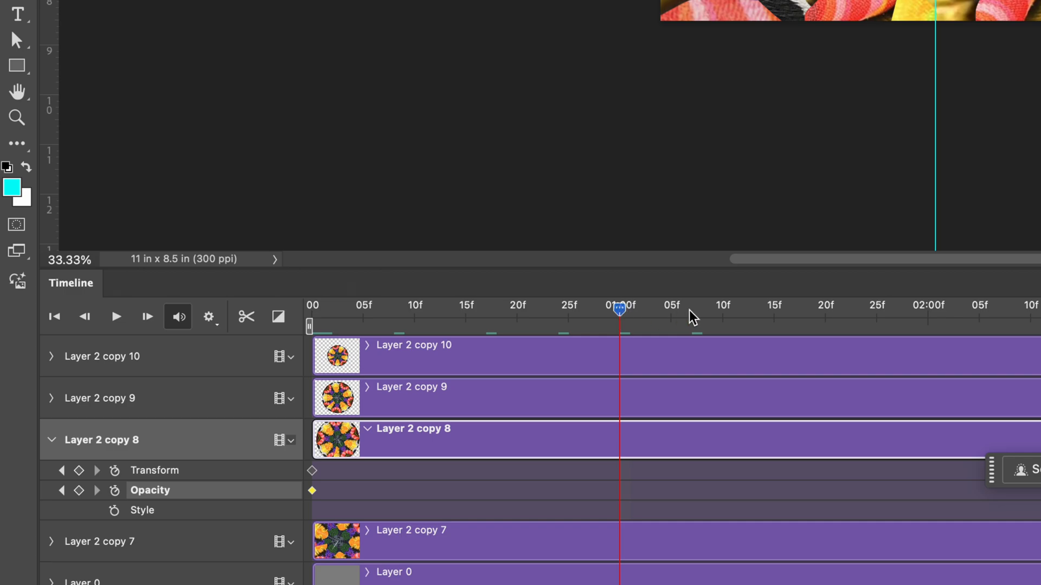
drag(818, 316, 826, 315)
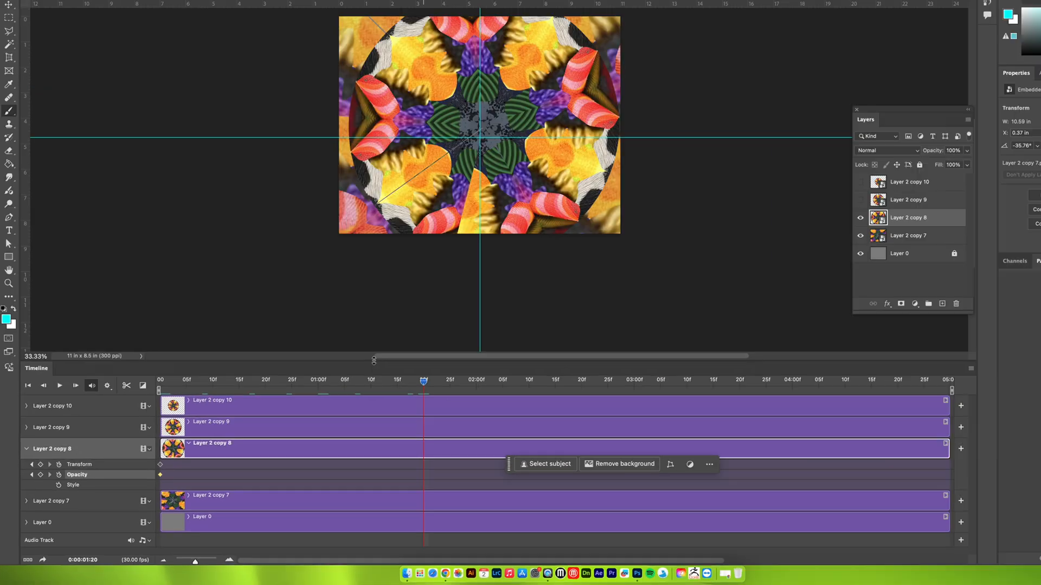
scroll(401, 263, up, 3)
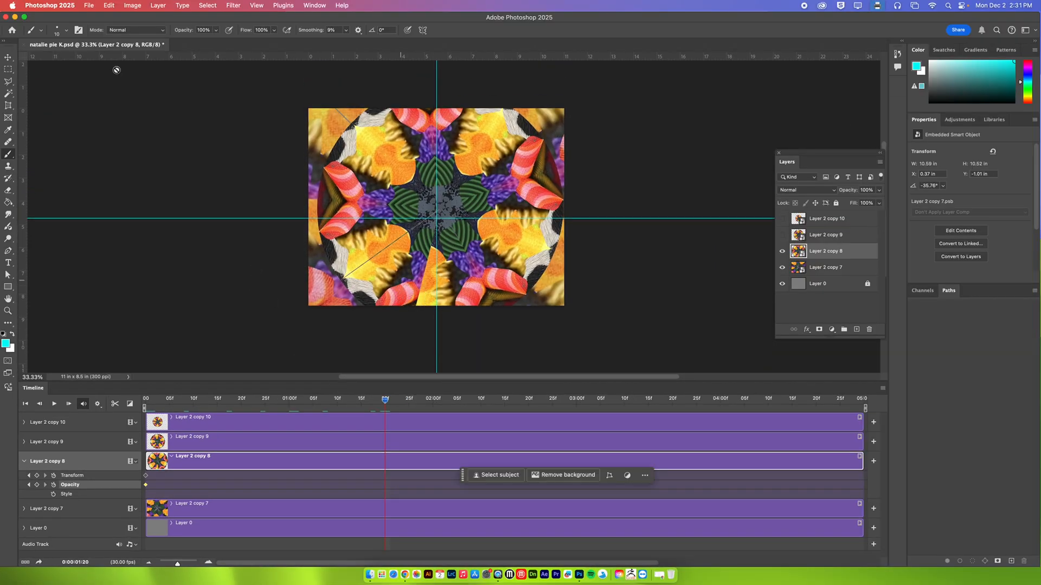
click(107, 4)
click(164, 218)
drag(612, 234, 421, 185)
Set the opacity of Layer 2 copy 8 to about 57% and commit the transform
click(879, 191)
click(861, 202)
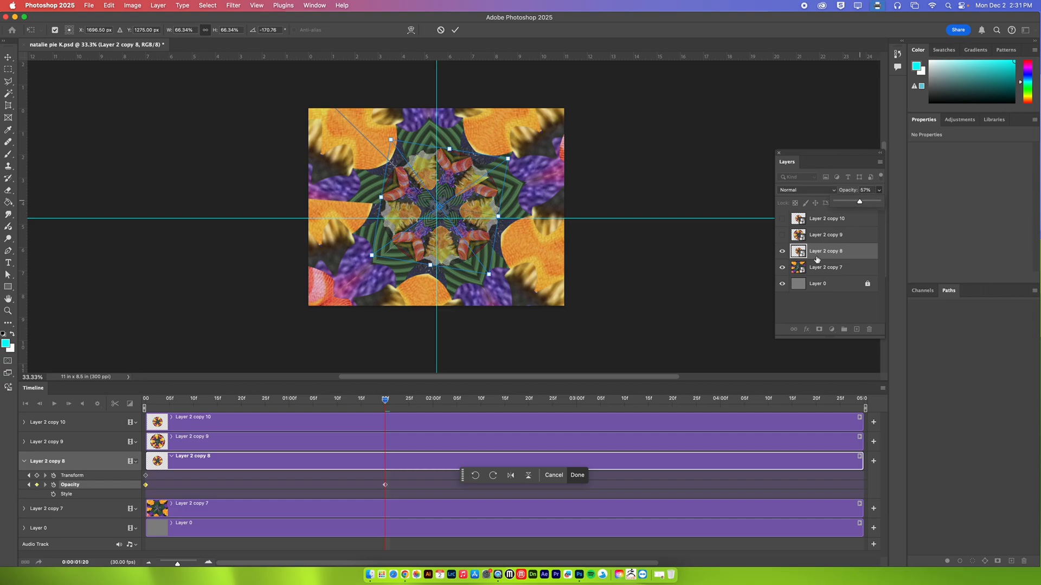
click(611, 403)
click(455, 30)
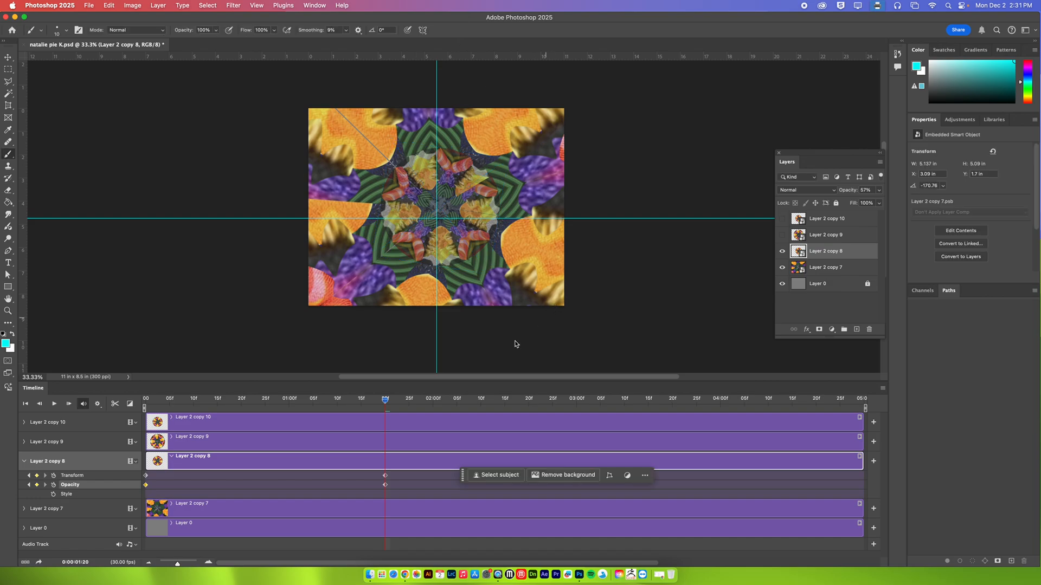
At 0:00:04:27, free-transform Layer 2 copy 8 to about 187% scale and 112° rotation, with 100% opacity
key(space)
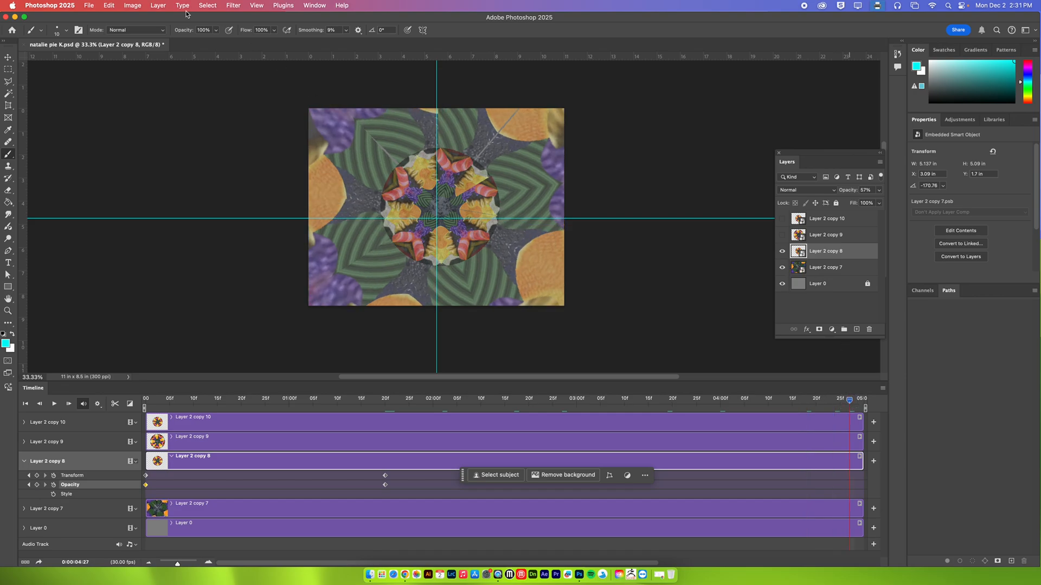
click(106, 5)
click(124, 218)
drag(507, 159, 405, 55)
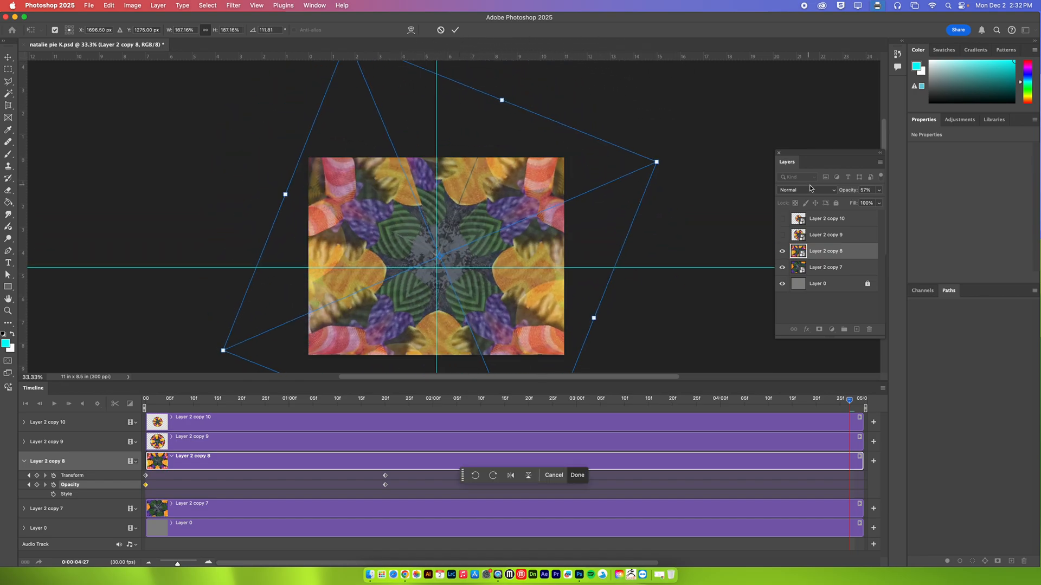
drag(880, 193, 893, 204)
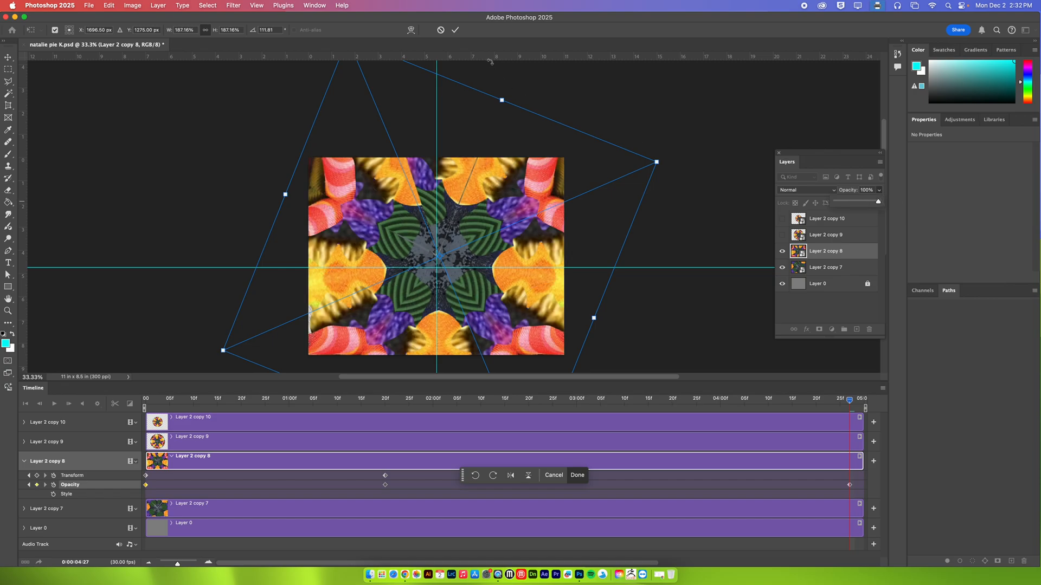
click(455, 29)
Preview the Layer 2 copy 8 animation from the start of the timeline, and stop playback
drag(309, 399, 126, 407)
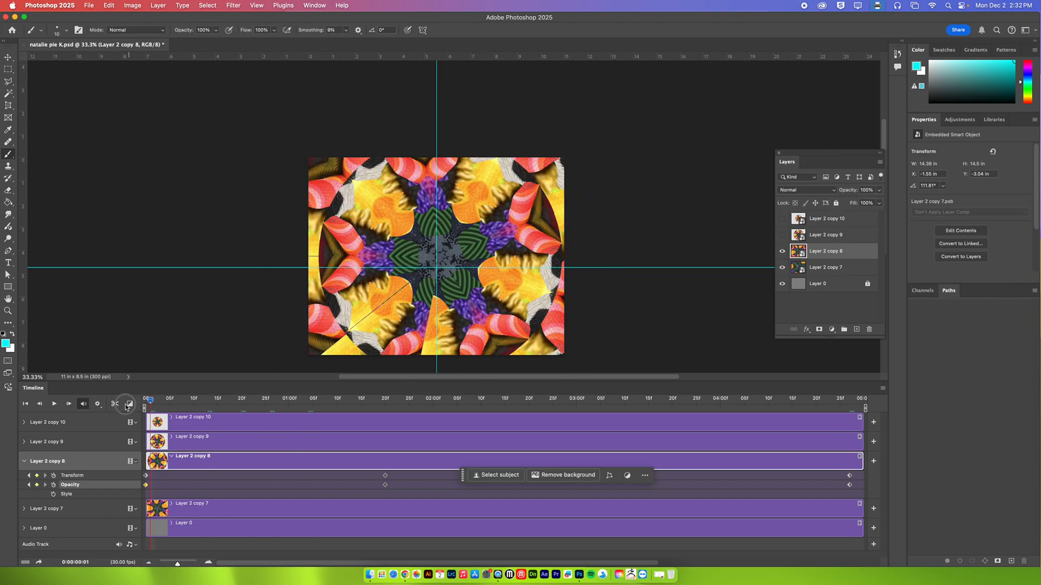
click(54, 403)
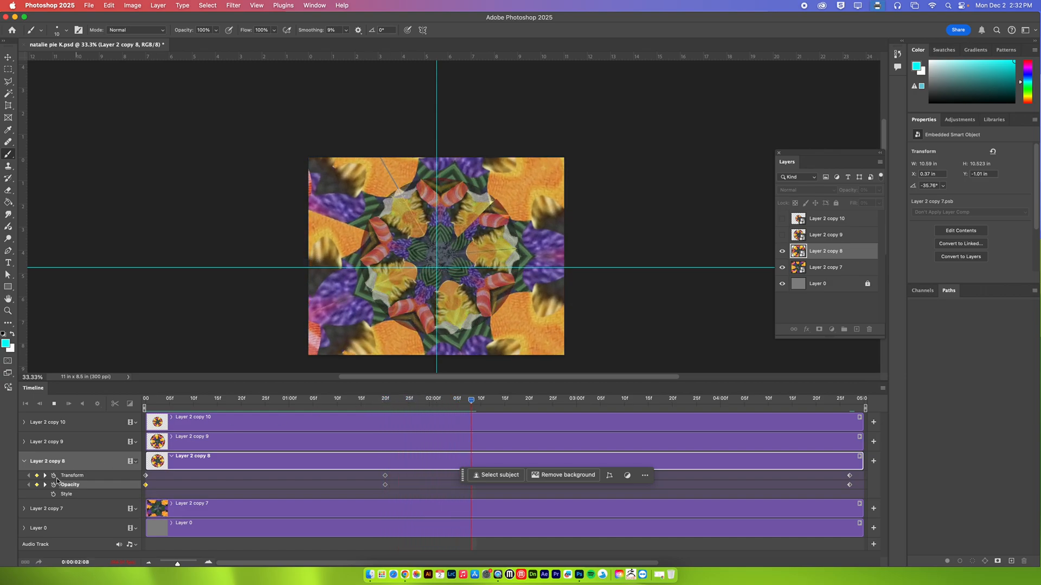
click(54, 405)
Show Layer 2 copy 9 and enable its Transform and Opacity keyframing at the start of the timeline
click(828, 237)
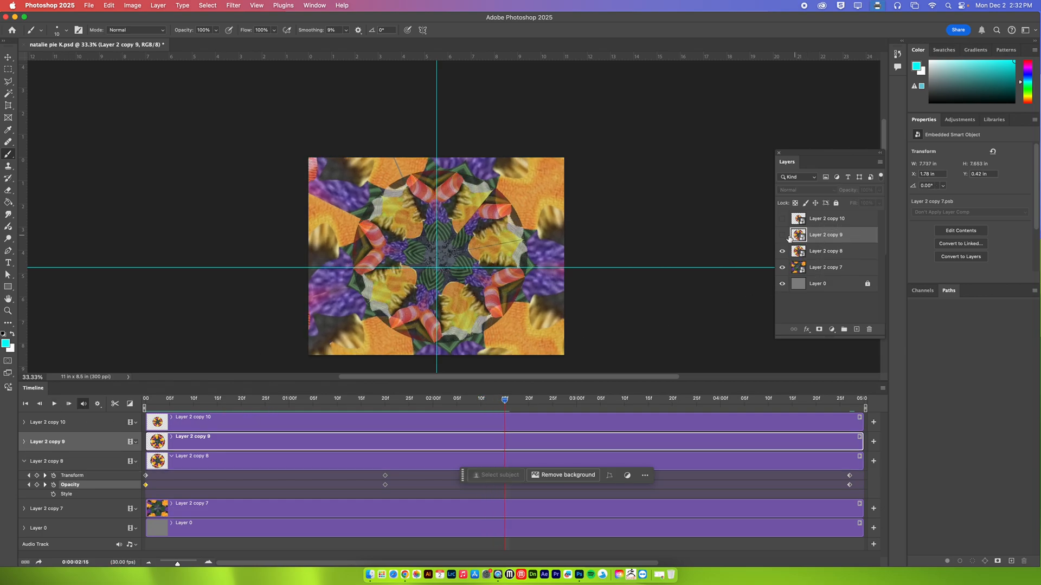
click(782, 235)
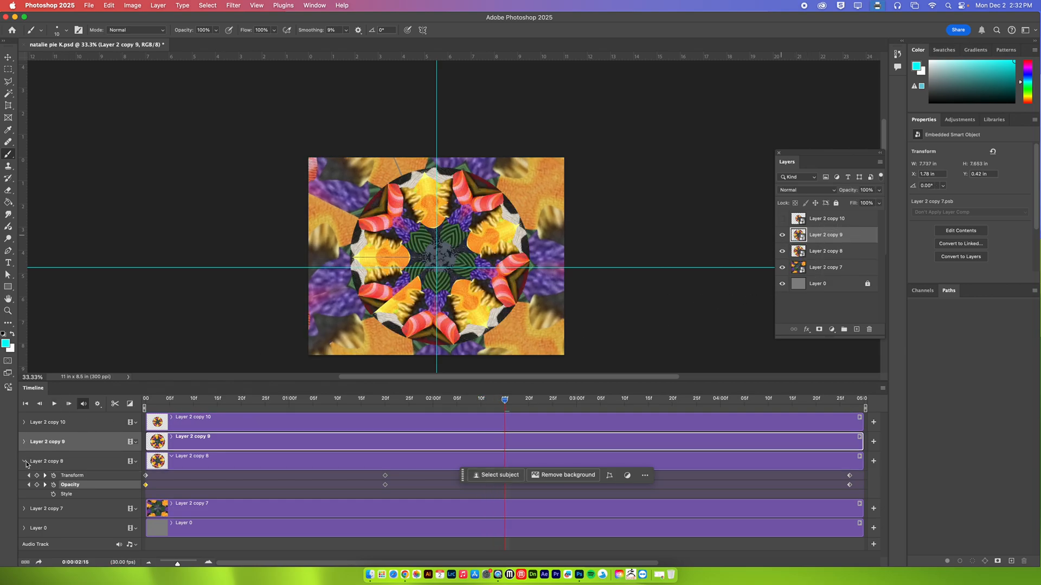
click(23, 462)
click(24, 442)
drag(198, 406, 135, 406)
click(53, 455)
click(53, 465)
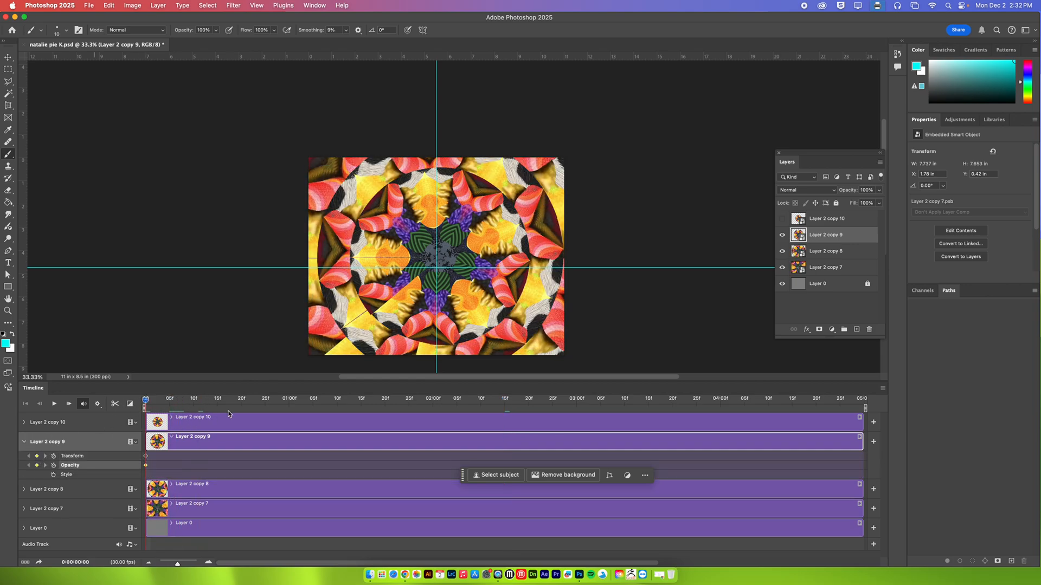
At 0:00:04:28, free-transform Layer 2 copy 9 to a scale of about 46% and a rotation of about 142°
click(855, 403)
key(super+t)
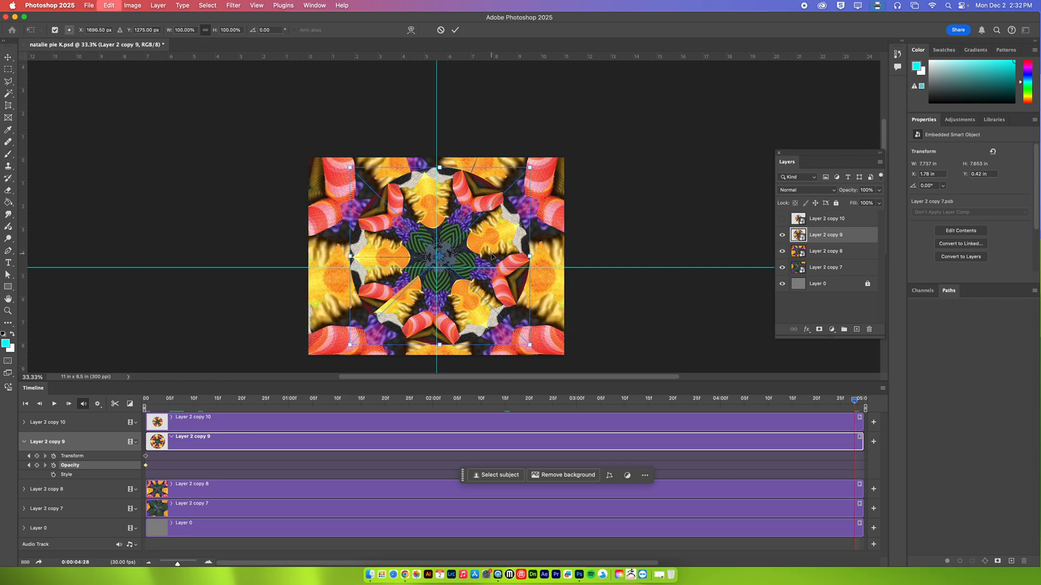
drag(441, 172, 468, 279)
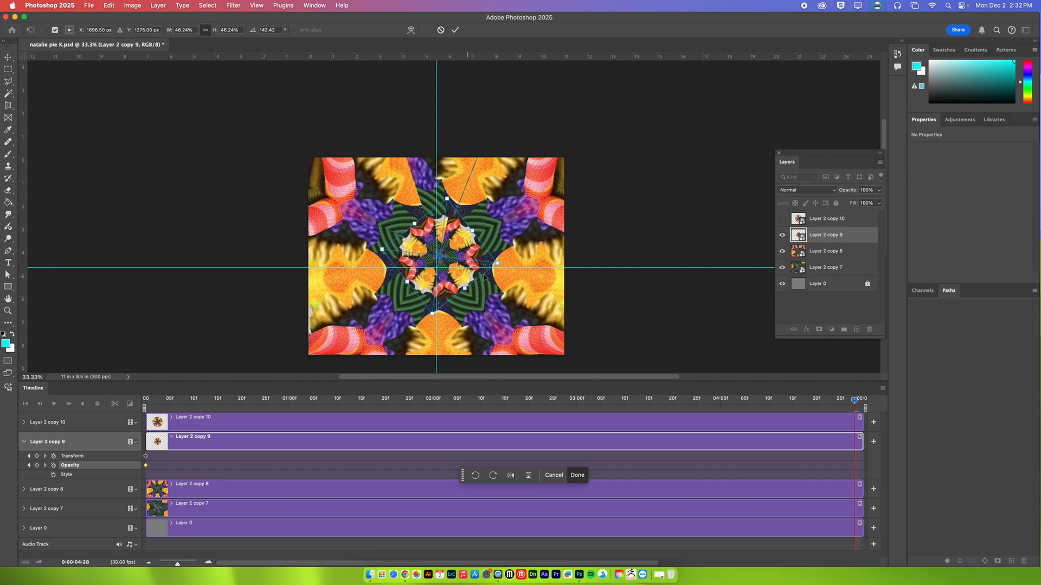
click(455, 29)
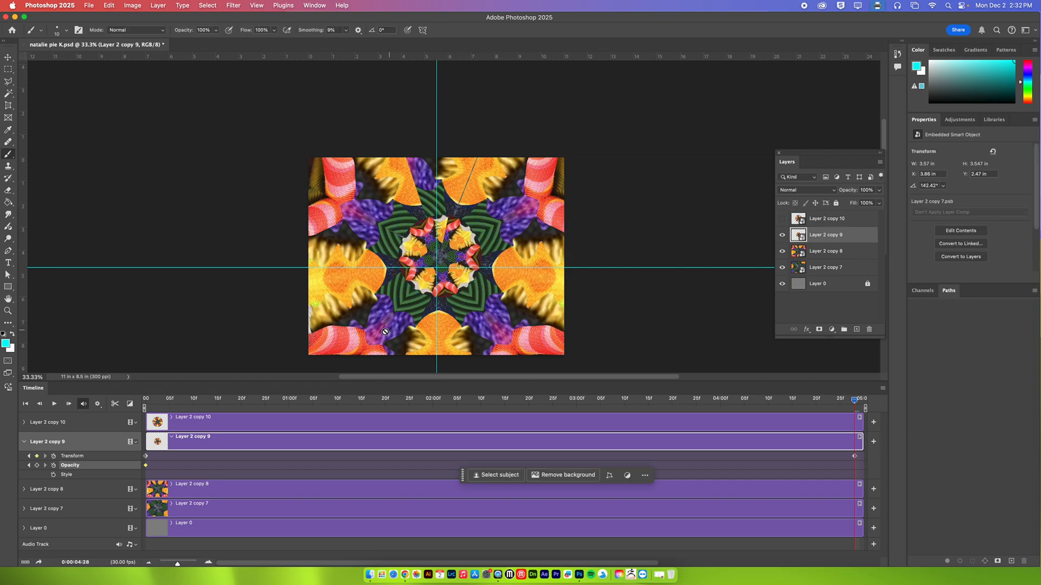
Enable Transform and Opacity keyframing for Layer 2 copy 10 at 0:00:04:28
click(25, 441)
click(24, 423)
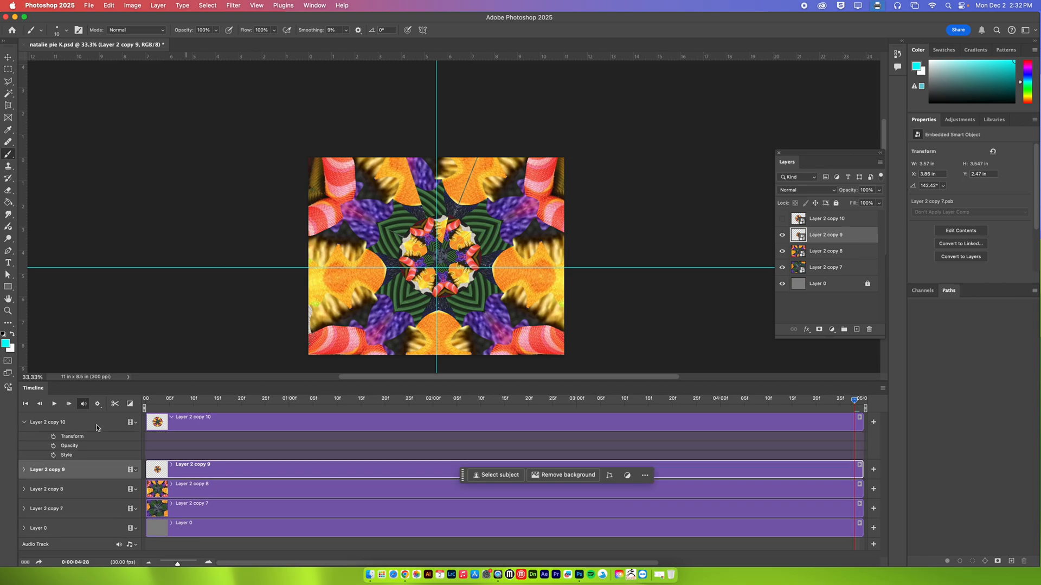
click(179, 429)
click(53, 436)
click(53, 445)
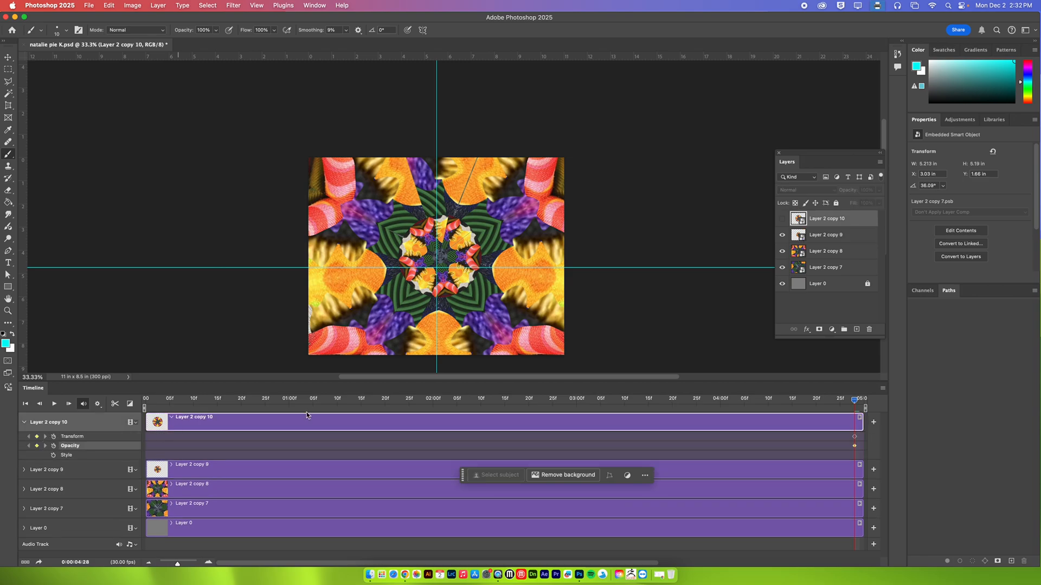
Show Layer 2 copy 10 and, at 0:00:00:01, free-transform it to about 14.2 in wide with a rotation of about -95°
drag(240, 404, 150, 404)
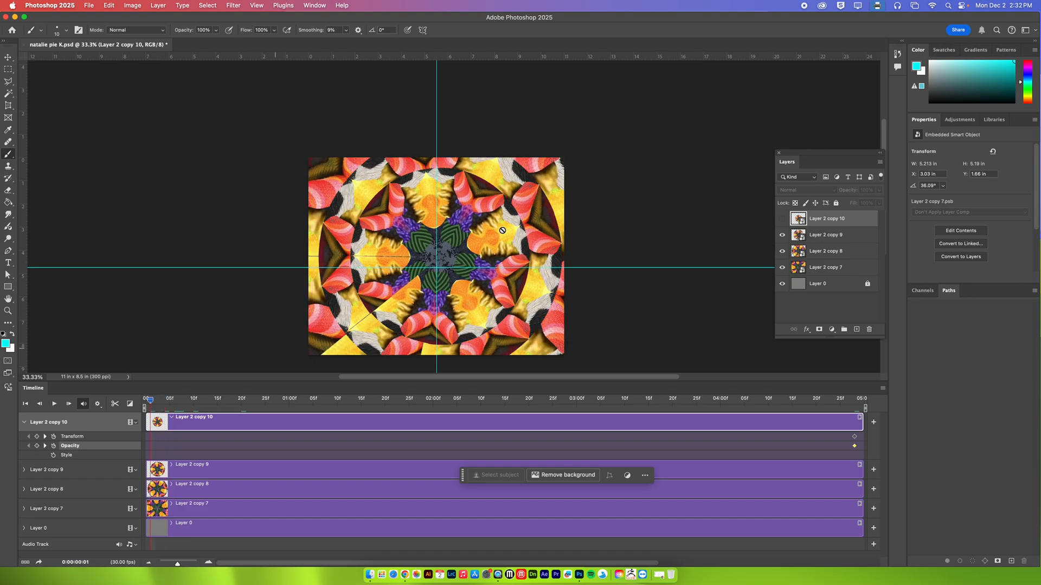
click(782, 219)
key(super+t)
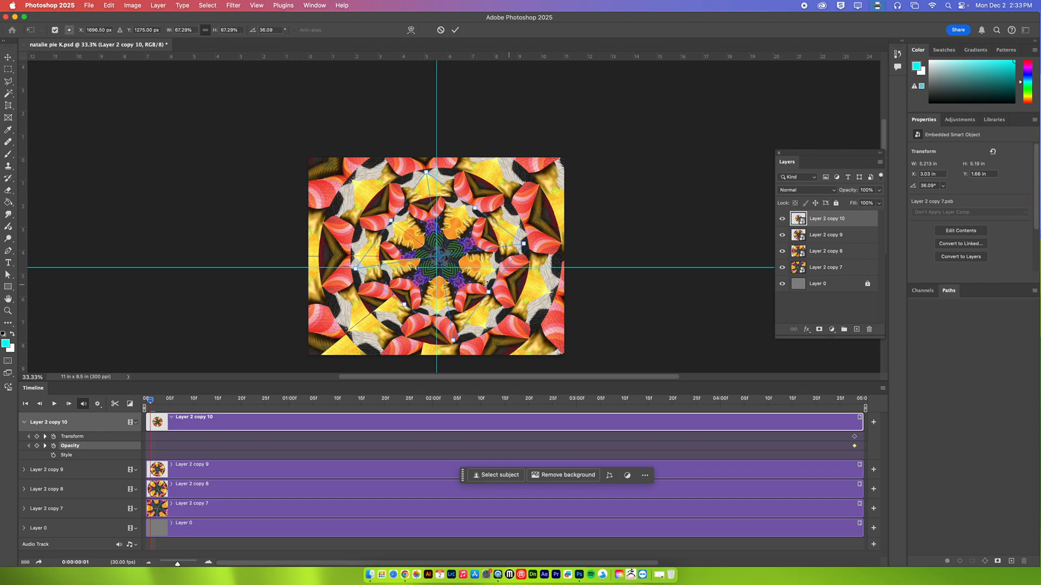
drag(475, 207, 537, 122)
drag(626, 163, 336, 97)
drag(445, 177, 353, 180)
key(Return)
Set the opacity of Layer 2 copy 10 to 0% at 0:00:00:01 and scrub through the timeline to check the animation
click(880, 190)
drag(846, 202, 830, 203)
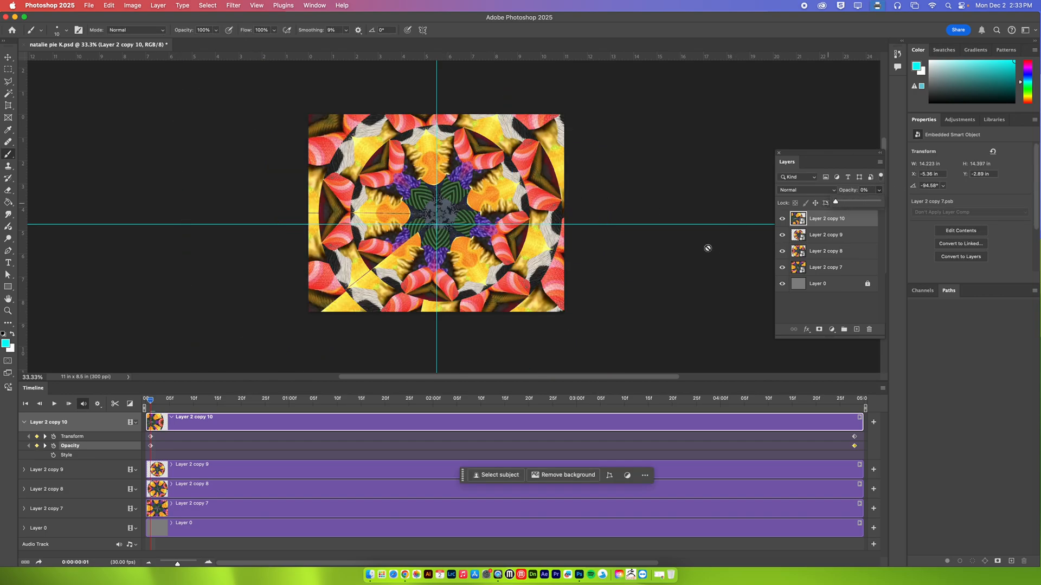
drag(151, 404, 393, 417)
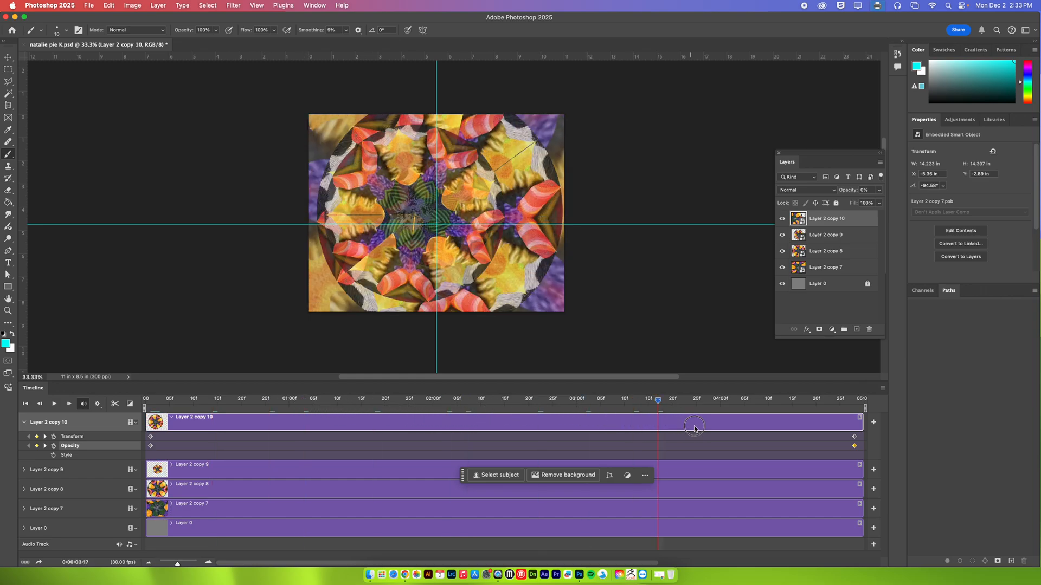
drag(801, 408, 131, 416)
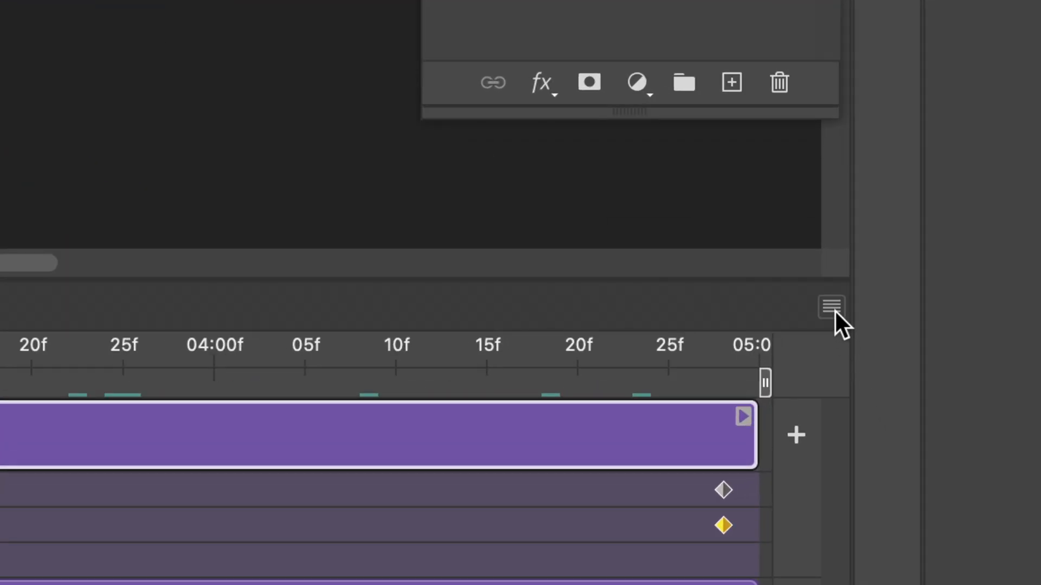
Render all frames of the timeline to the Desktop as an H.264 video with the High Quality preset at 30 fps
click(834, 315)
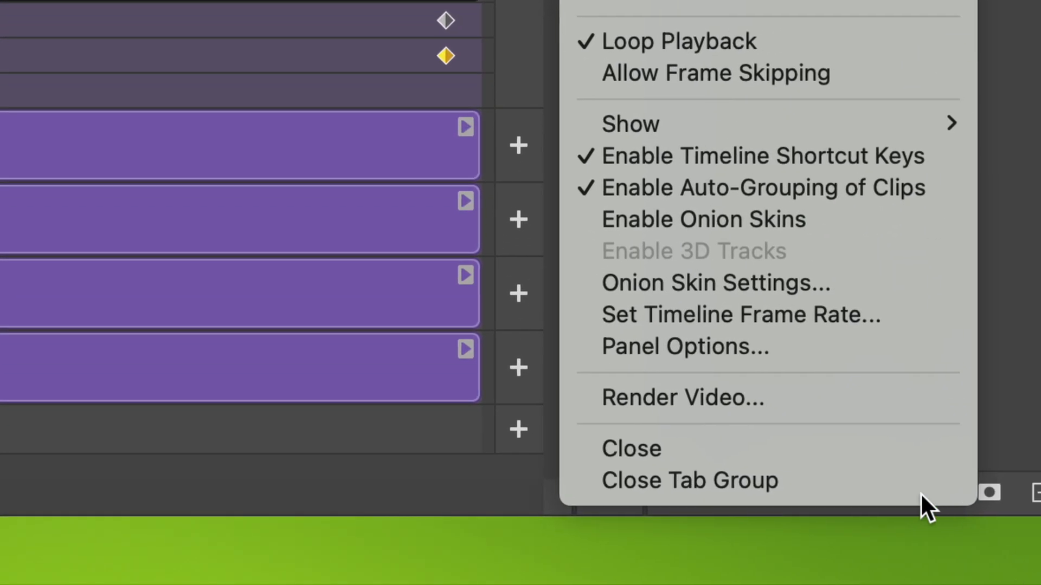
click(738, 396)
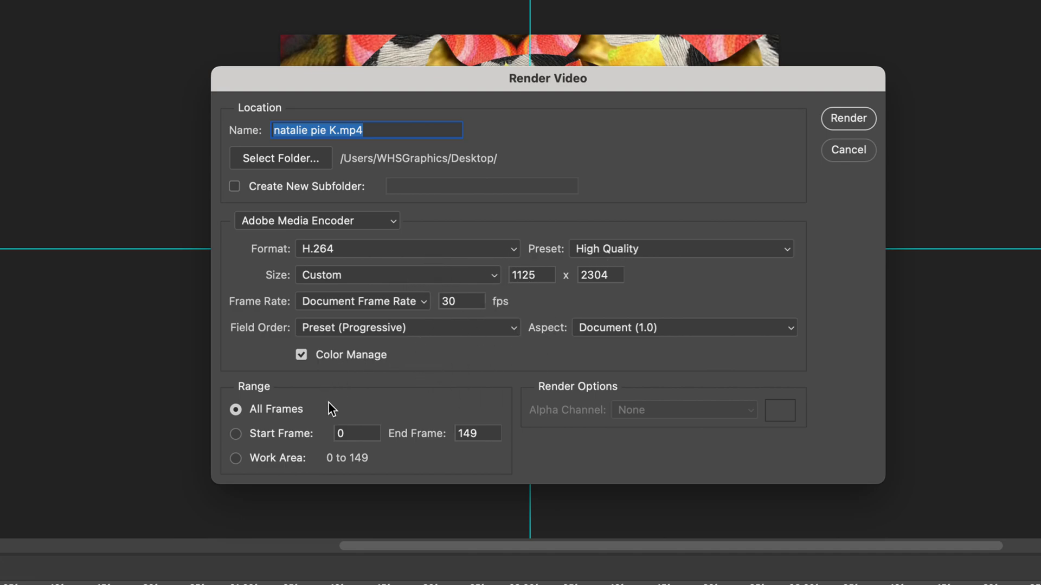
click(848, 118)
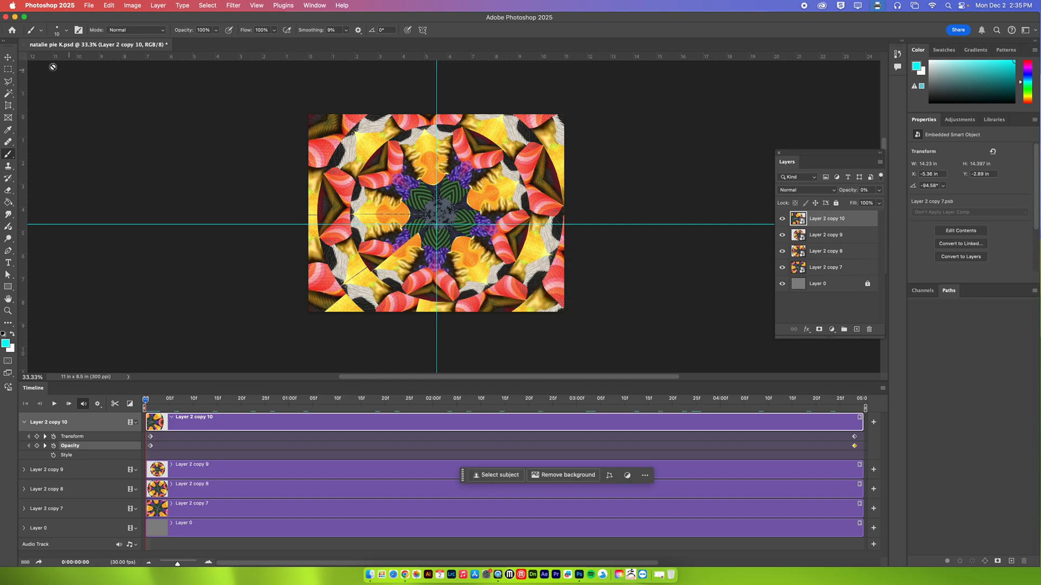
Close the kaleidoscope document without saving its changes, and minimize the application window
click(24, 44)
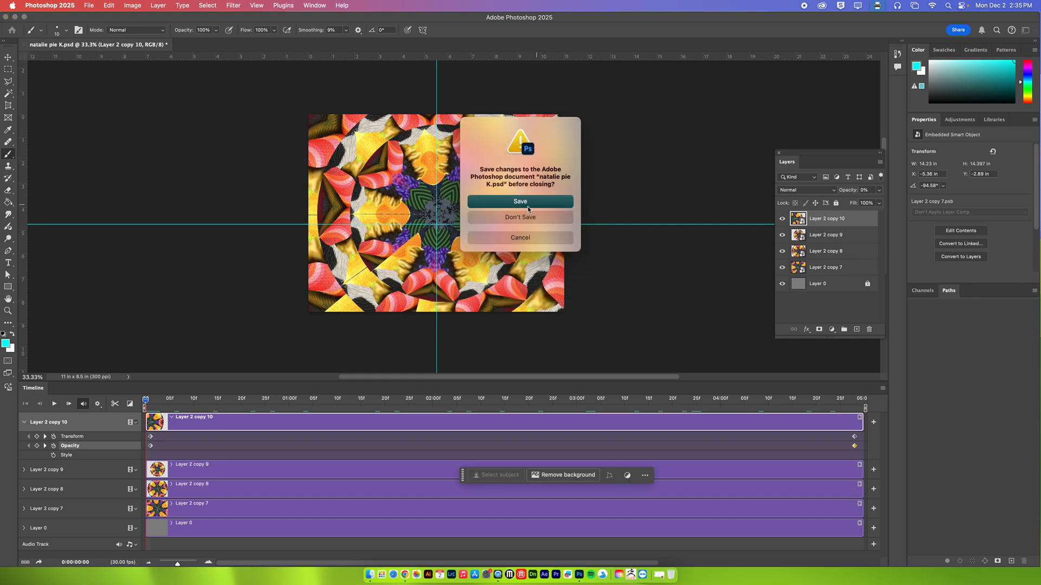
click(521, 218)
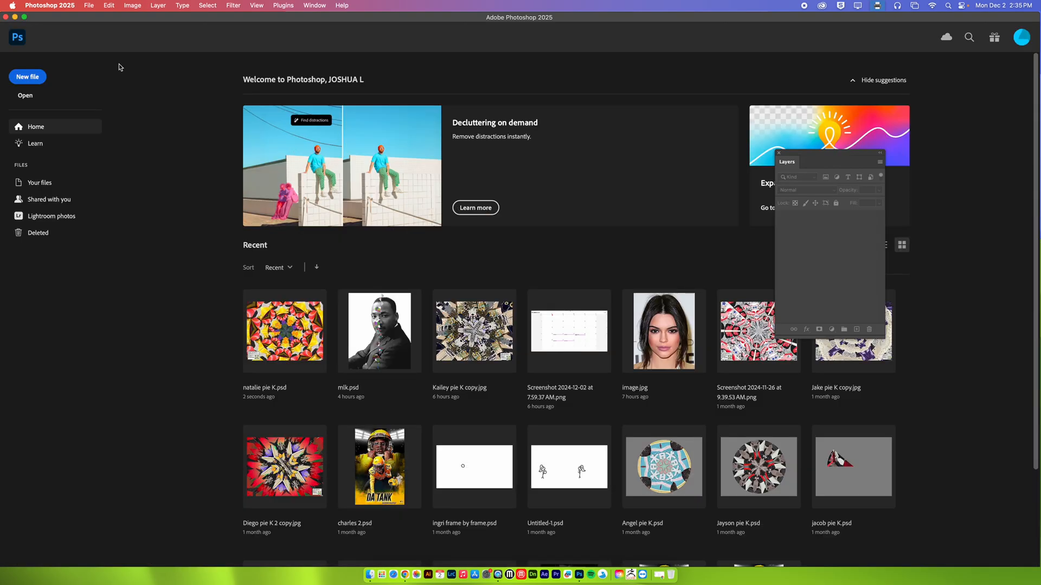
click(14, 17)
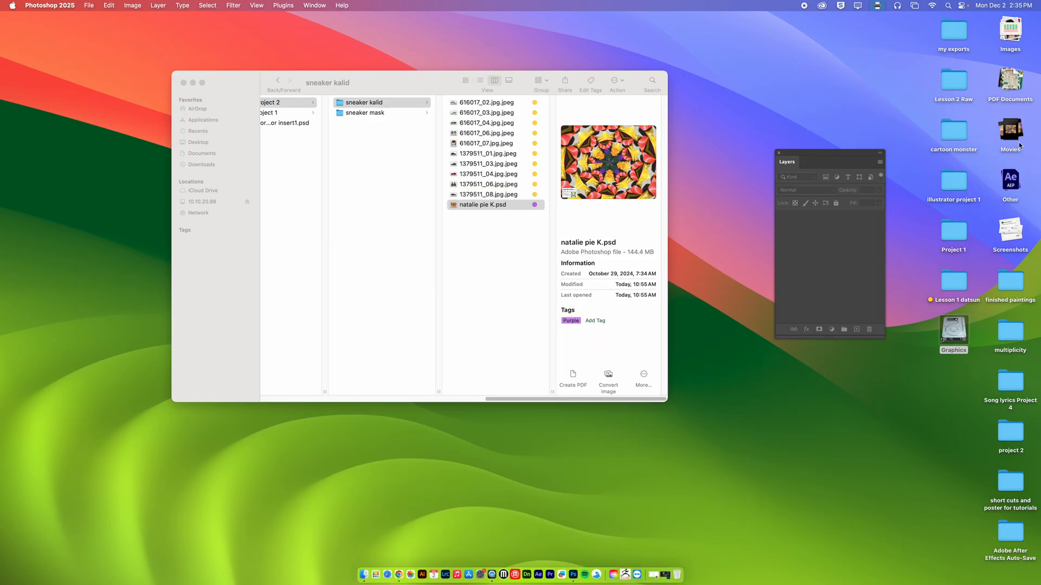
Open the rendered MP4 from the desktop's Movies stack in QuickTime Player, play part of it, and pause
click(1012, 179)
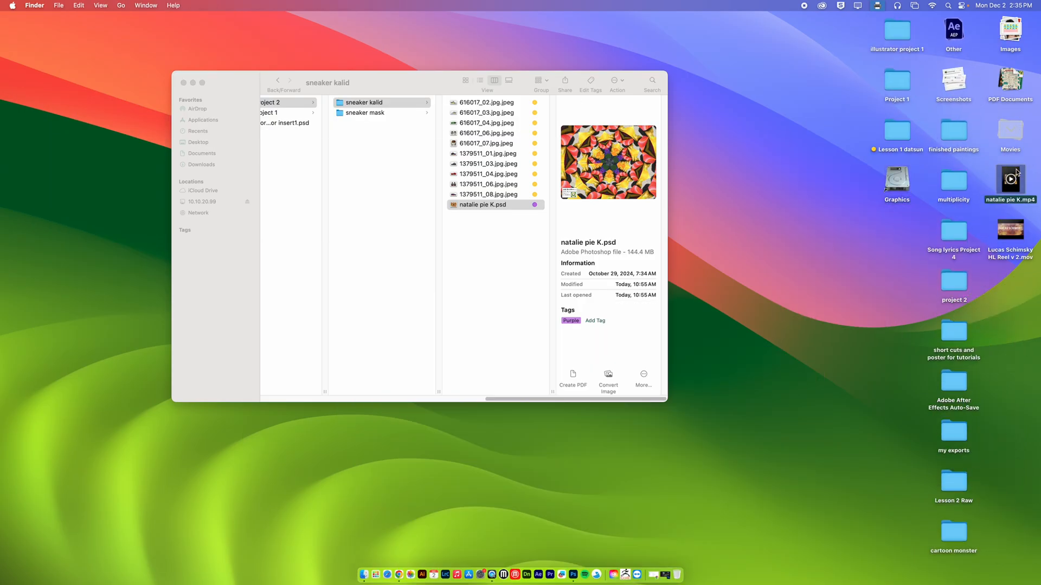
right_click(1016, 172)
mouse_move(920, 187)
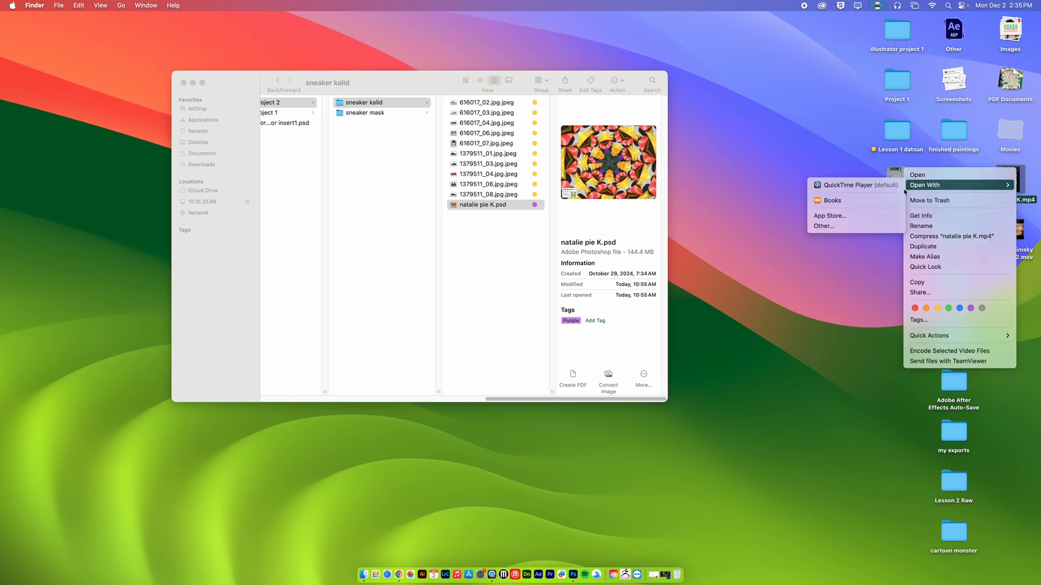
click(812, 187)
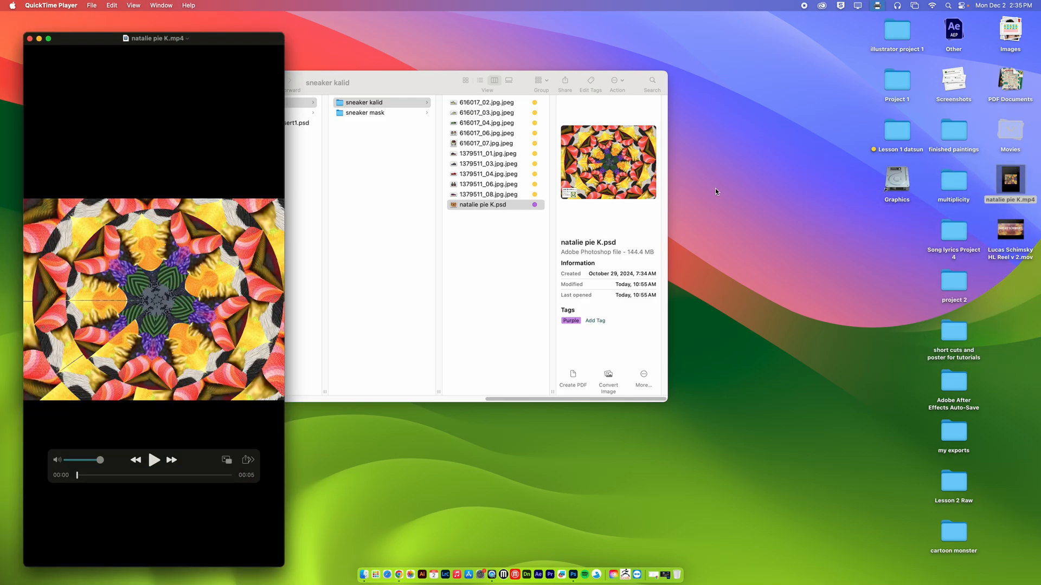
click(154, 460)
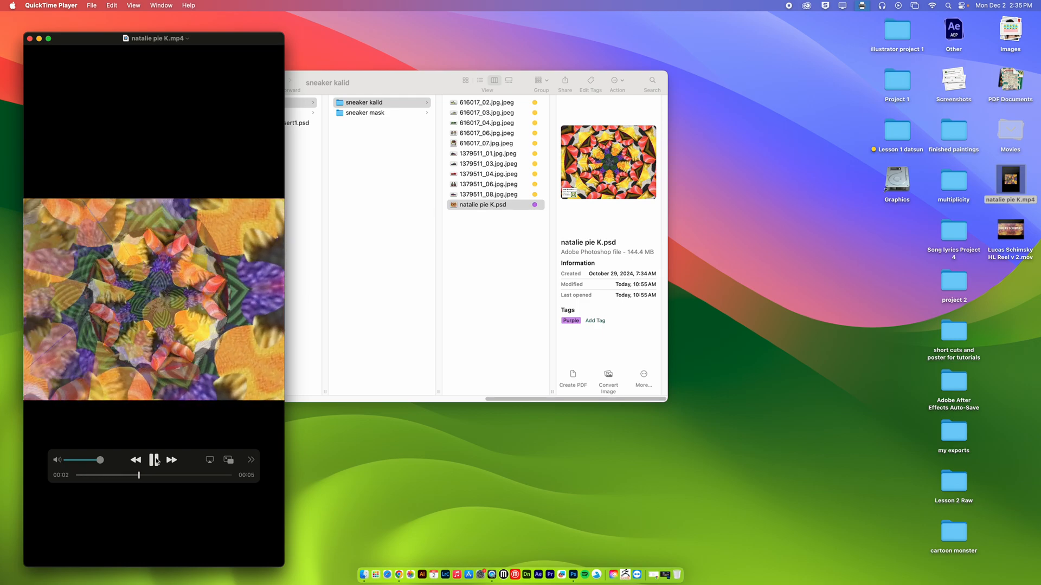
click(155, 460)
Turn on looping for the rendered video, watch it again, and close its window
click(111, 6)
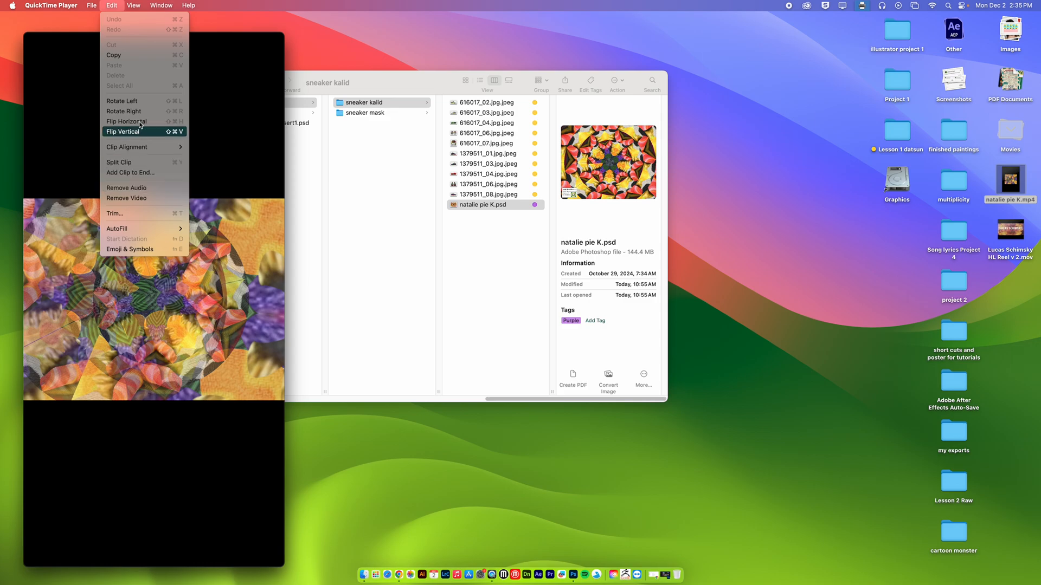
mouse_move(132, 6)
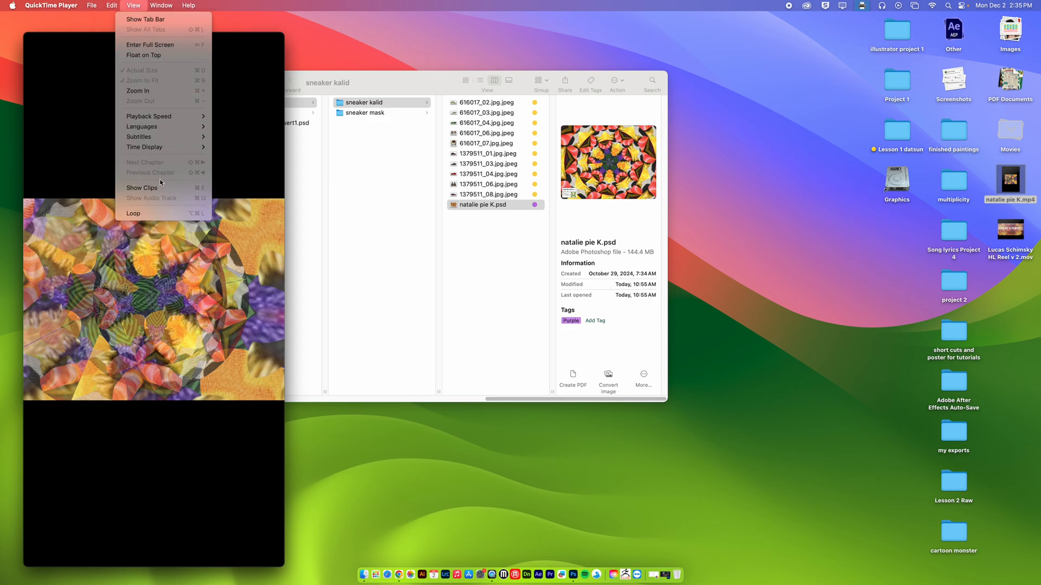
click(157, 213)
click(154, 459)
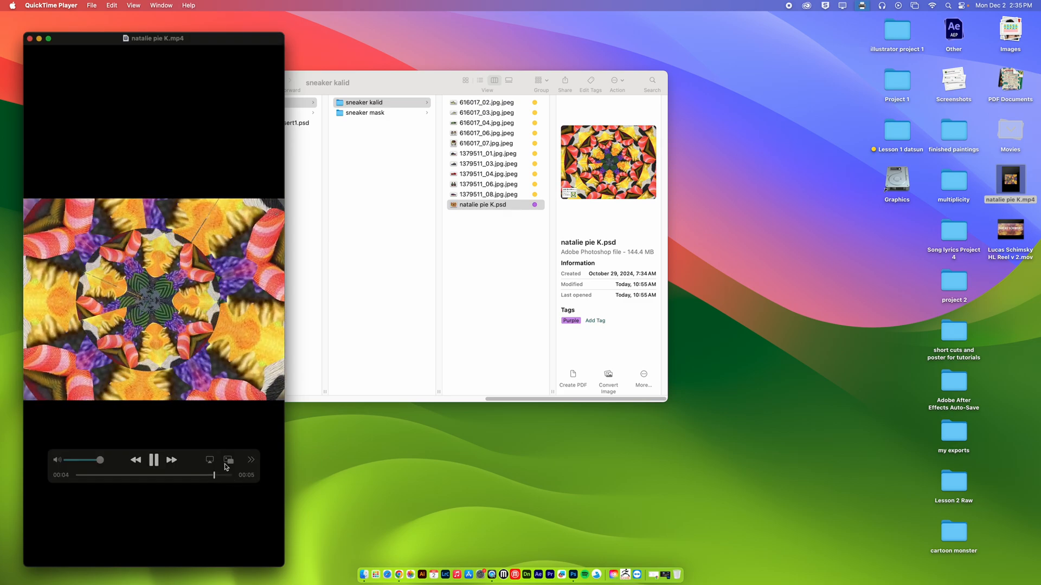
click(30, 39)
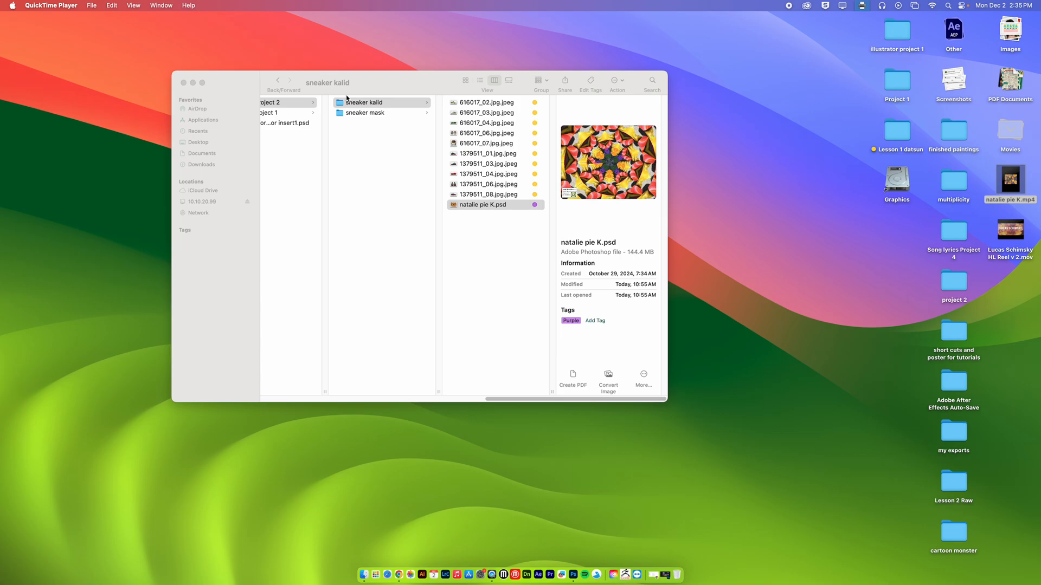